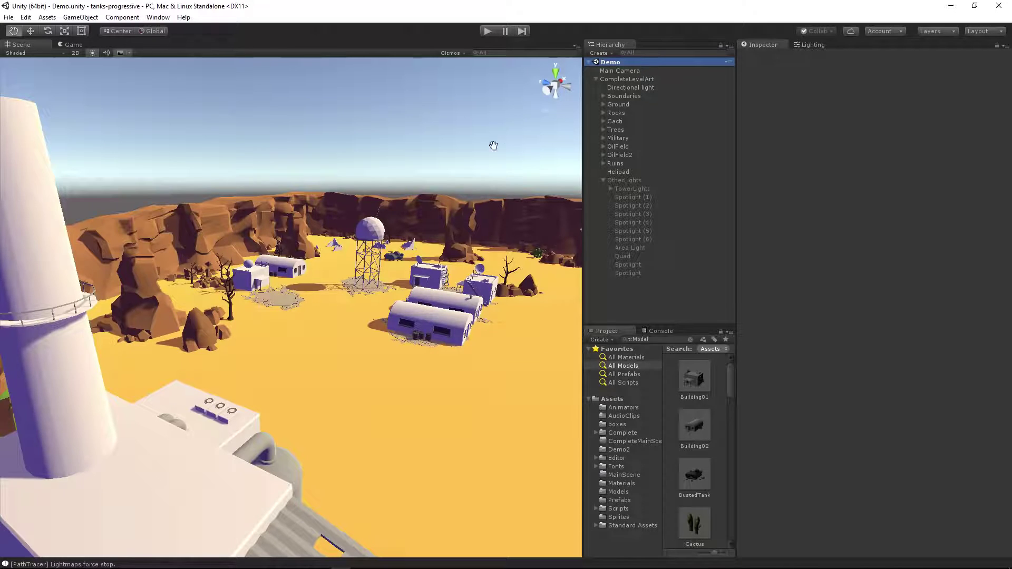
Enable Baked GI, choose the Progressive (experimental) bake backend, and turn on Auto baking
right_click_drag(494, 145, 342, 244)
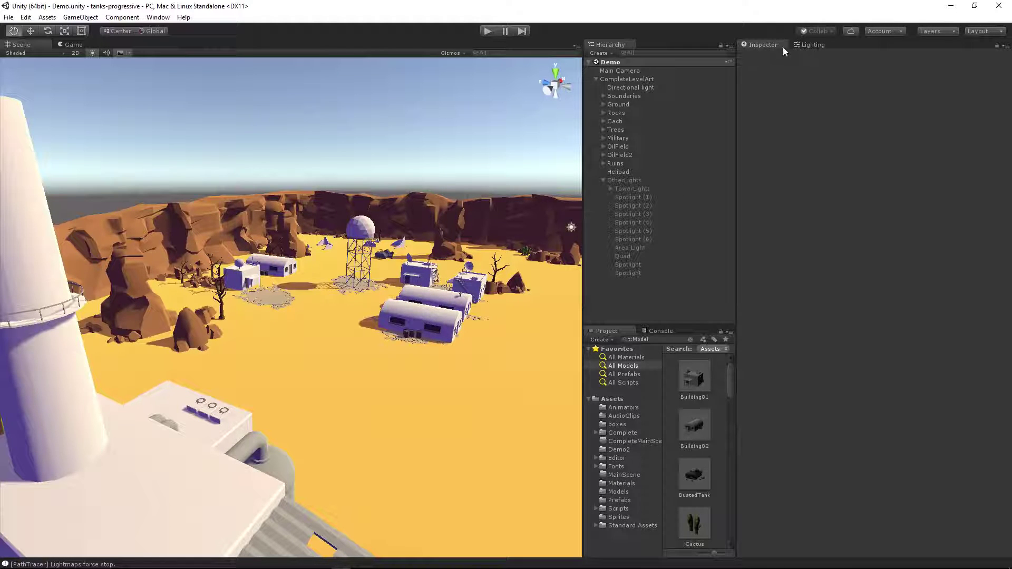
left_click(830, 44)
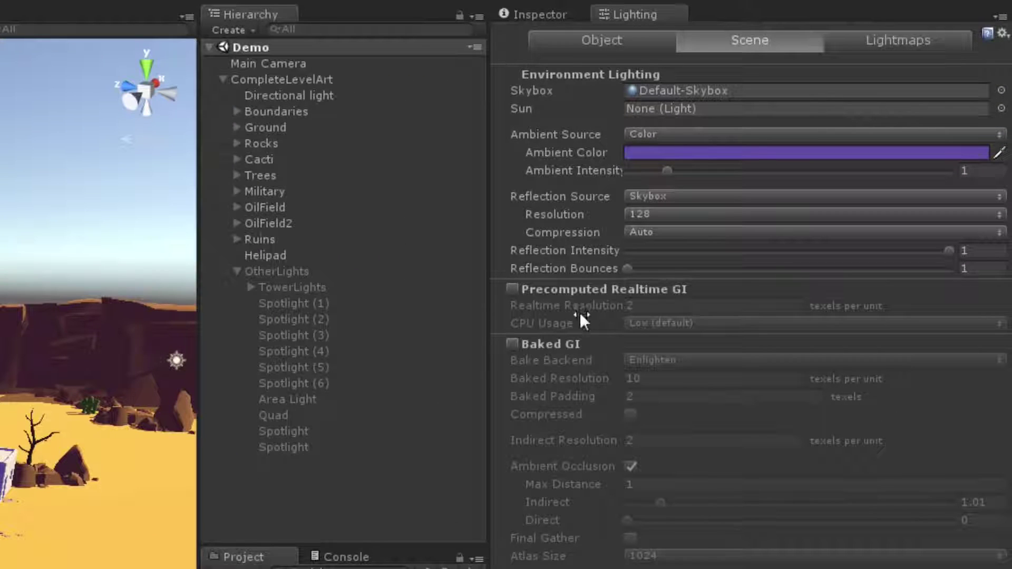
left_click(509, 343)
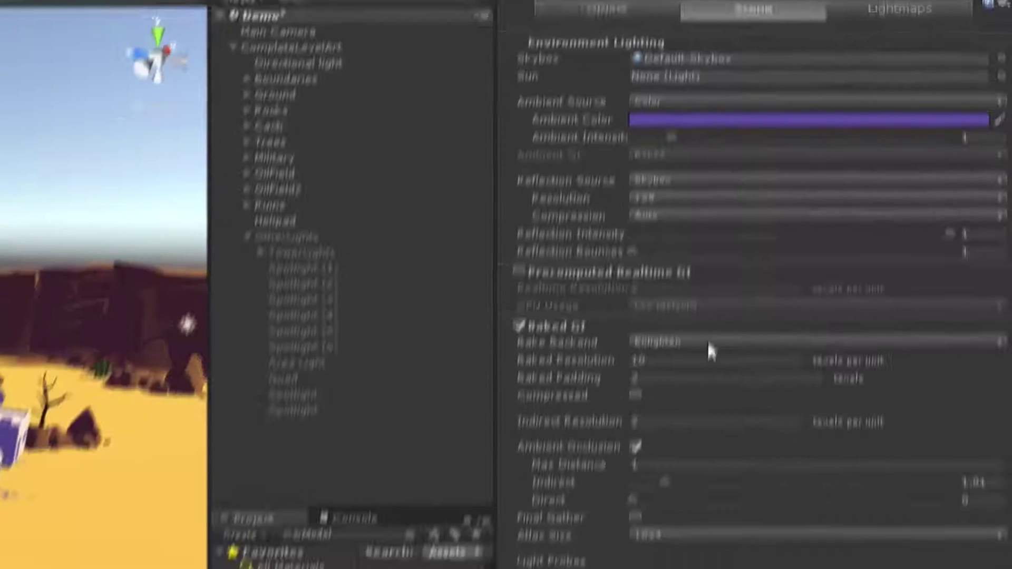
left_click(707, 378)
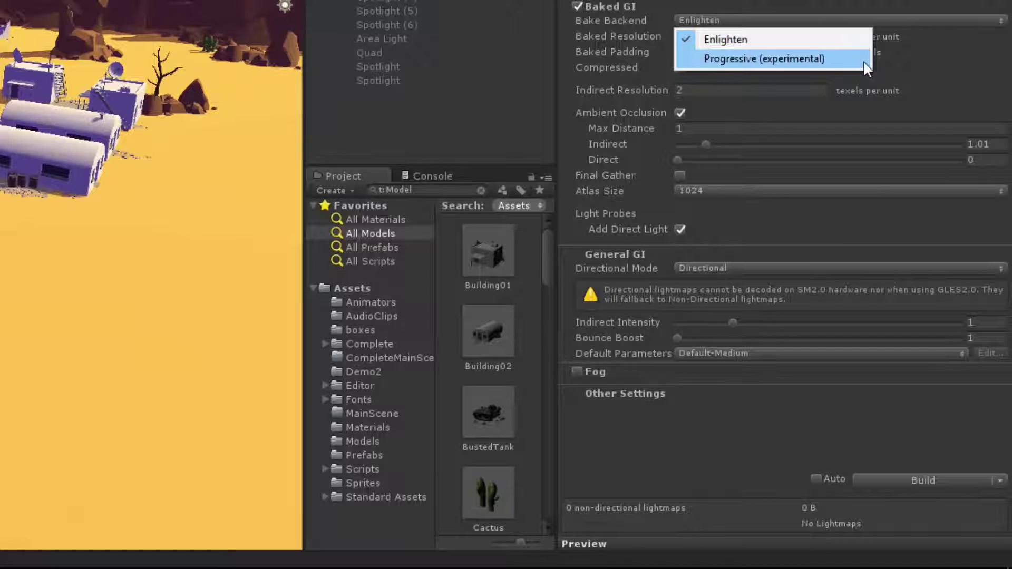
left_click(865, 62)
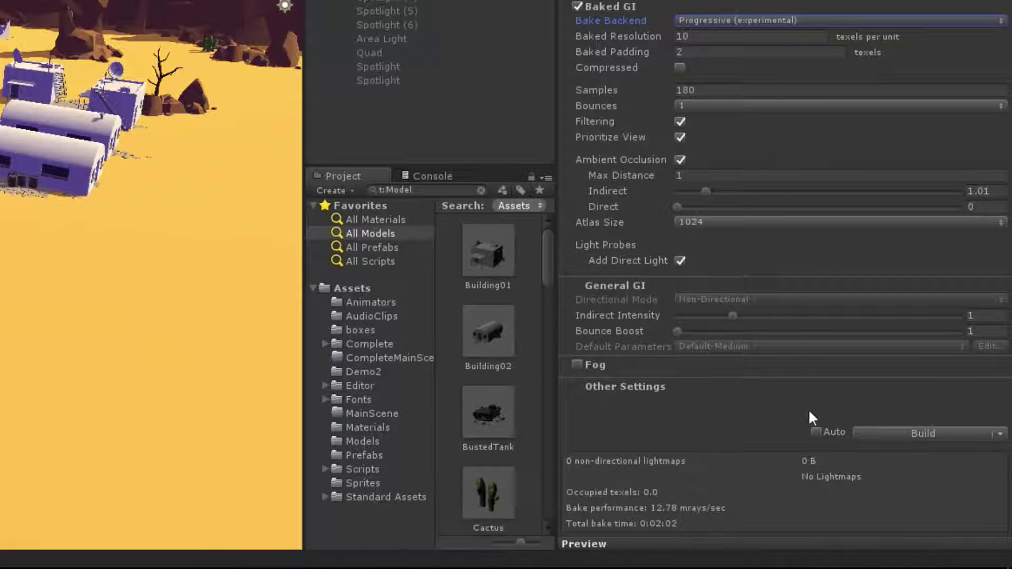
left_click(816, 433)
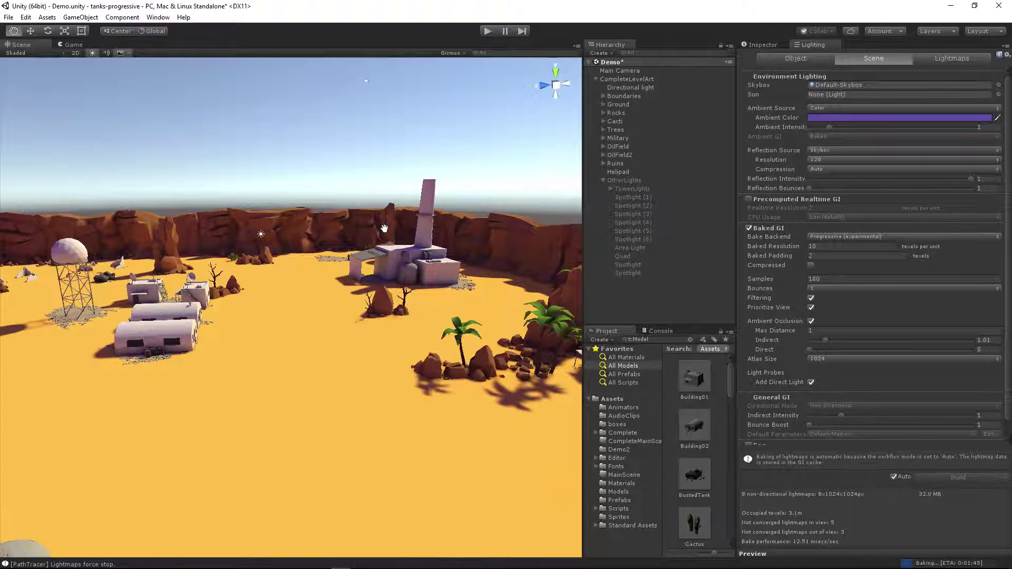
left_click_drag(384, 228, 563, 235, "alt")
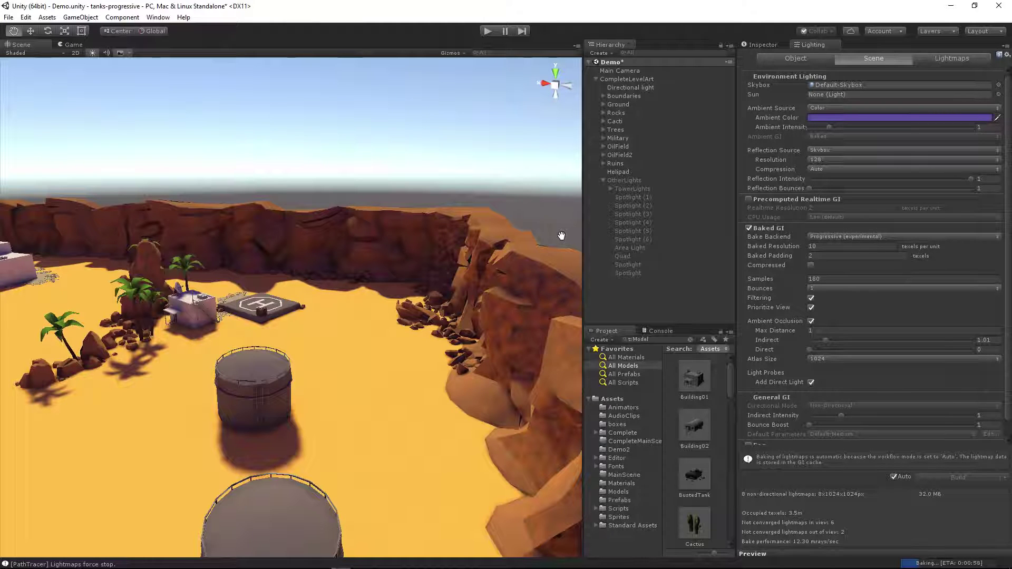
left_click_drag(473, 244, 7, 259, "alt")
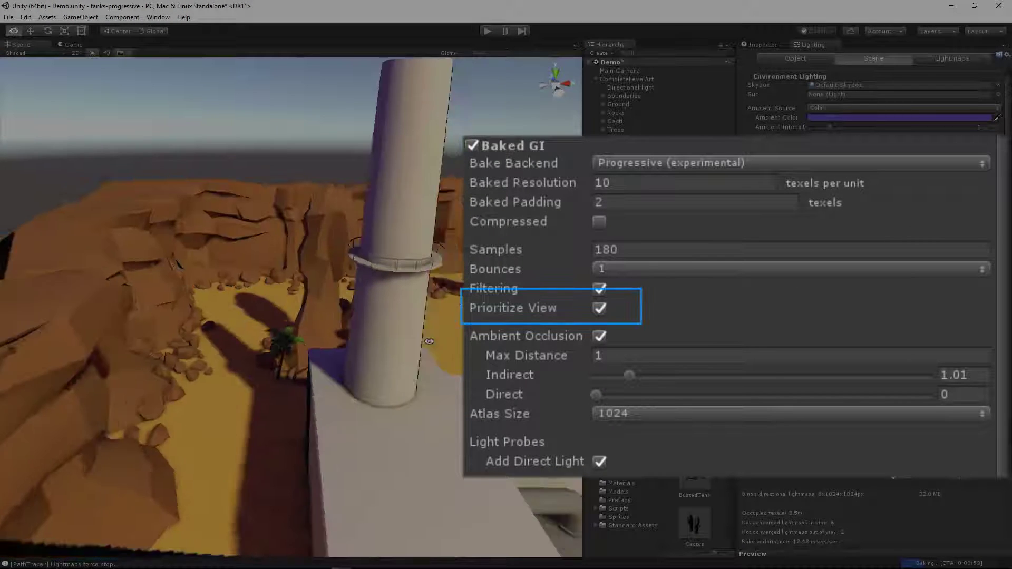
left_click_drag(391, 345, 316, 326, "alt")
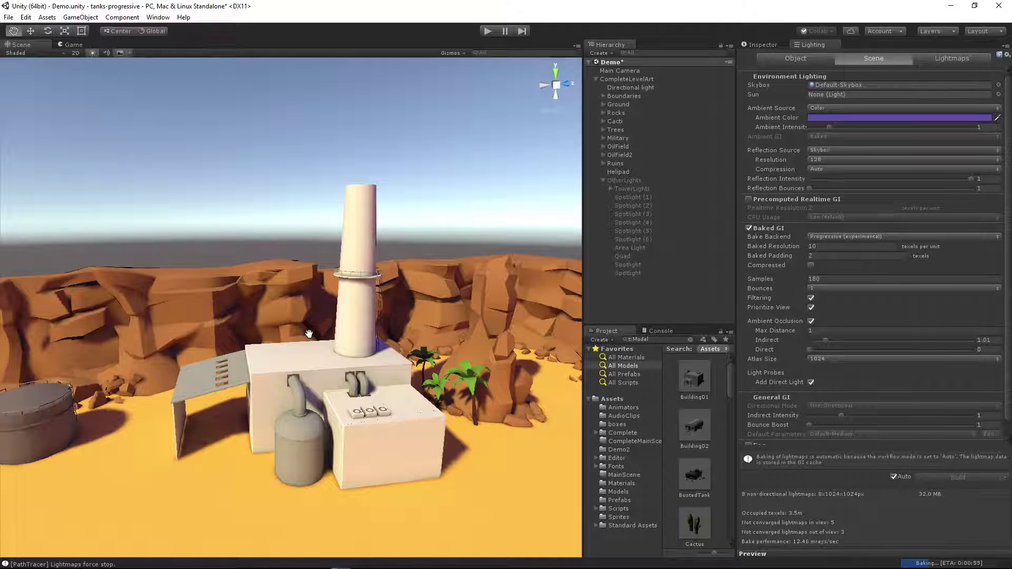
left_click_drag(308, 334, 673, 311, "alt")
left_click_drag(443, 318, 338, 371, "alt")
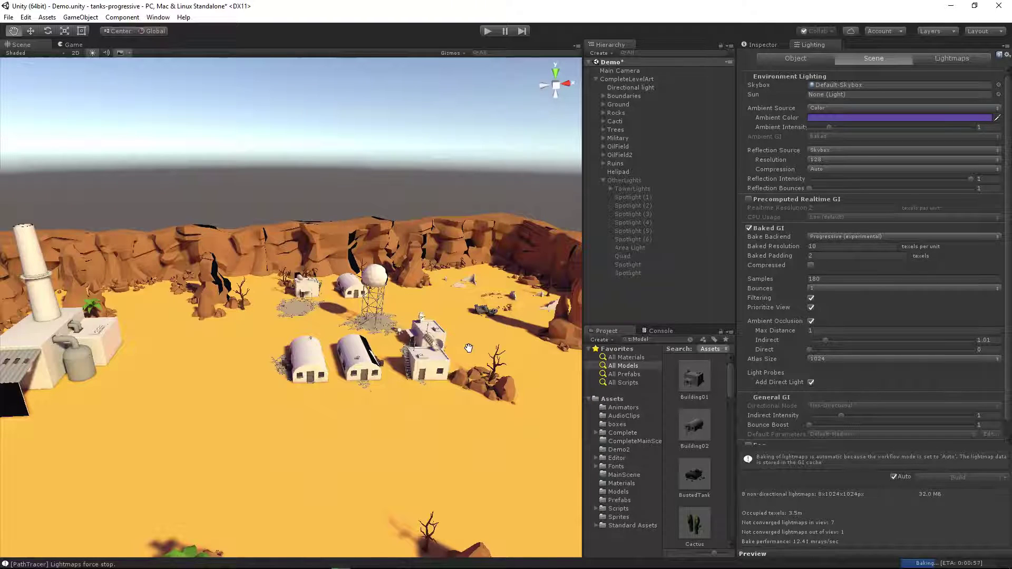
scroll(469, 348, "up", 5)
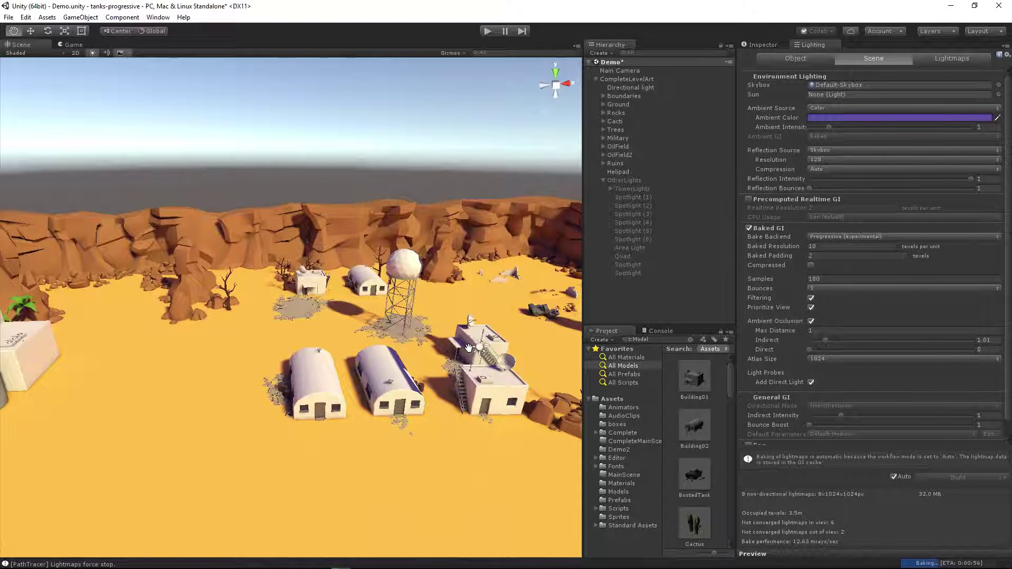
left_click_drag(469, 348, 568, 329, "alt")
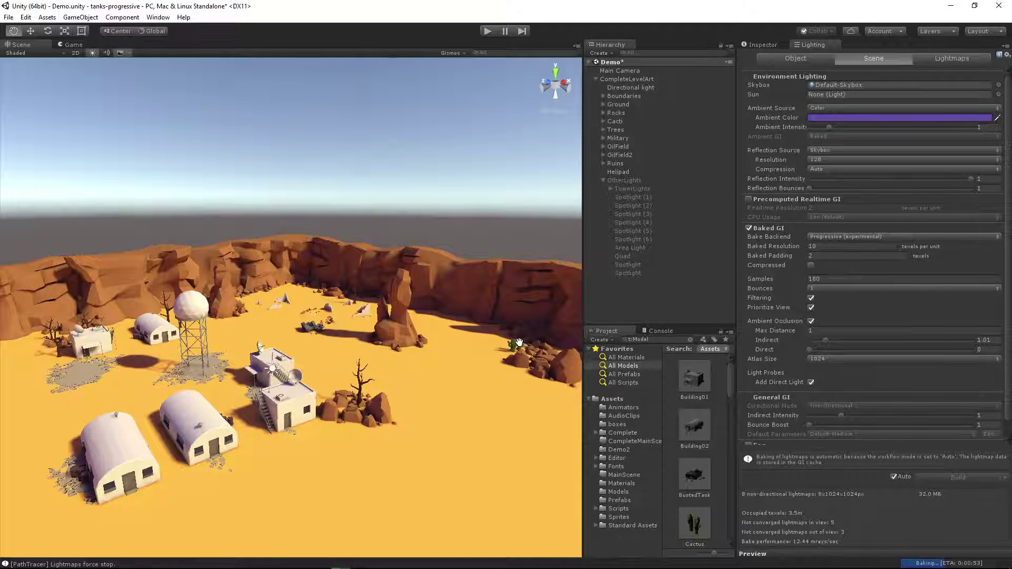
Rotate the Directional light to a lower sun angle for long, orange late-afternoon shadows
left_click_drag(473, 348, 332, 364, "alt")
left_click(275, 364)
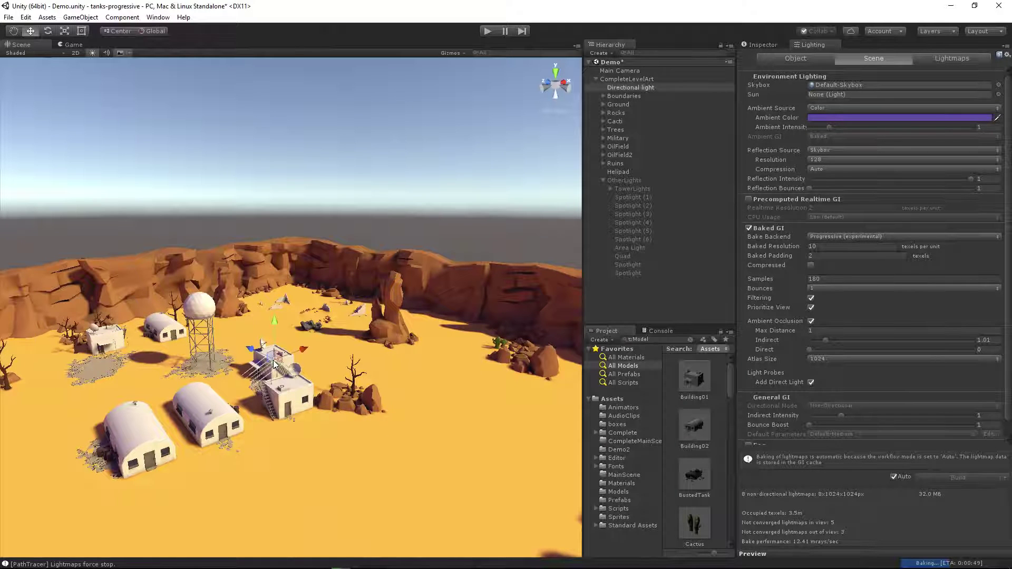
left_click_drag(299, 358, 275, 416)
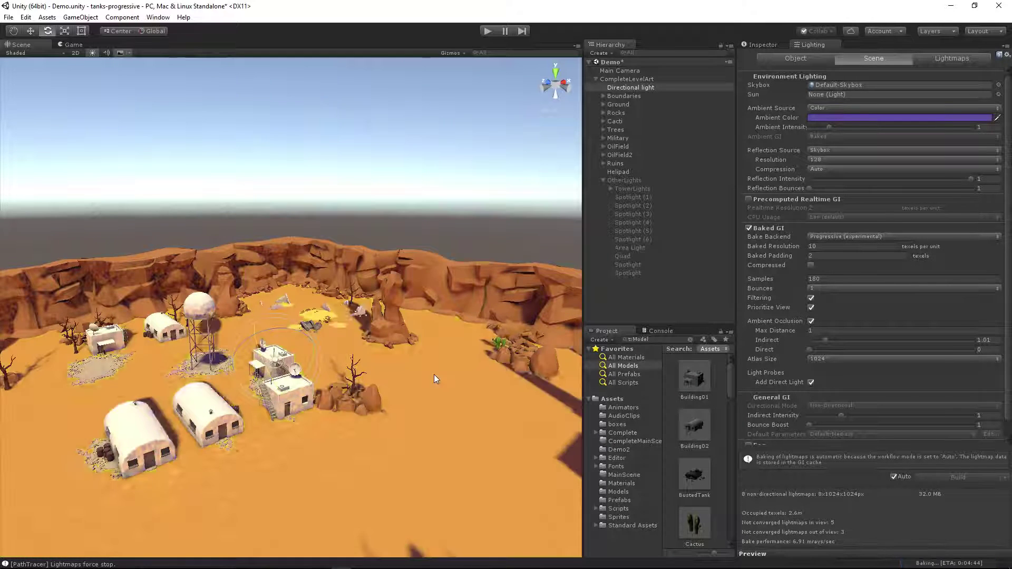
left_click_drag(434, 374, 230, 394, "alt")
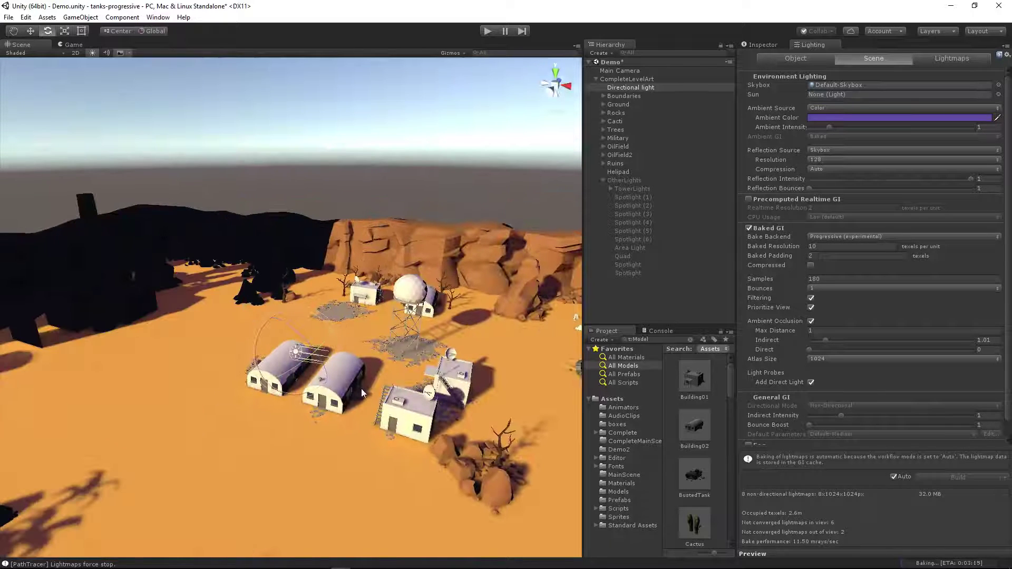
Disable the Directional light and set the scene's ambient colour to the dark navy preset
left_click(764, 43)
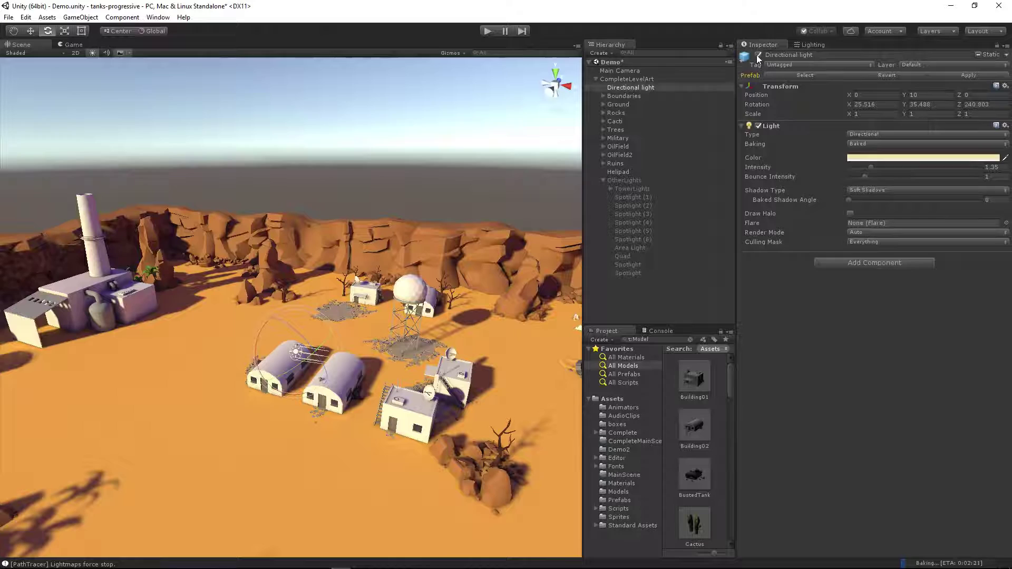
left_click(759, 55)
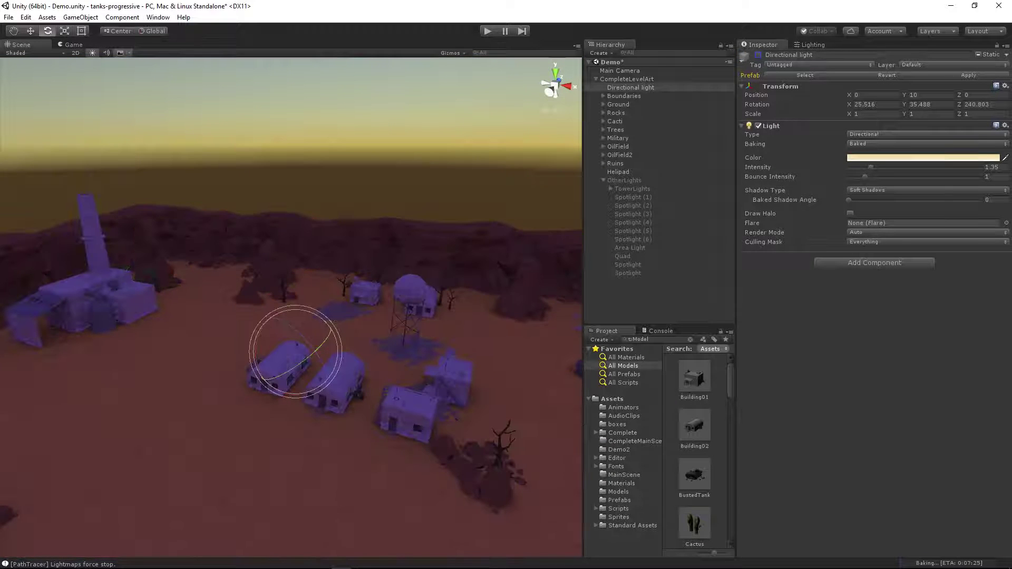
left_click(802, 45)
left_click(815, 117)
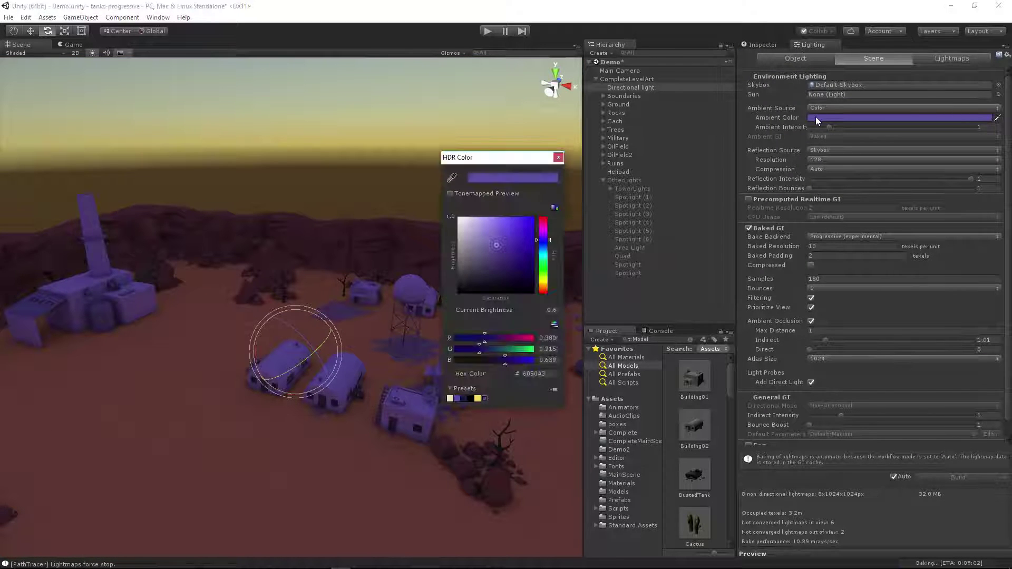
left_click(463, 399)
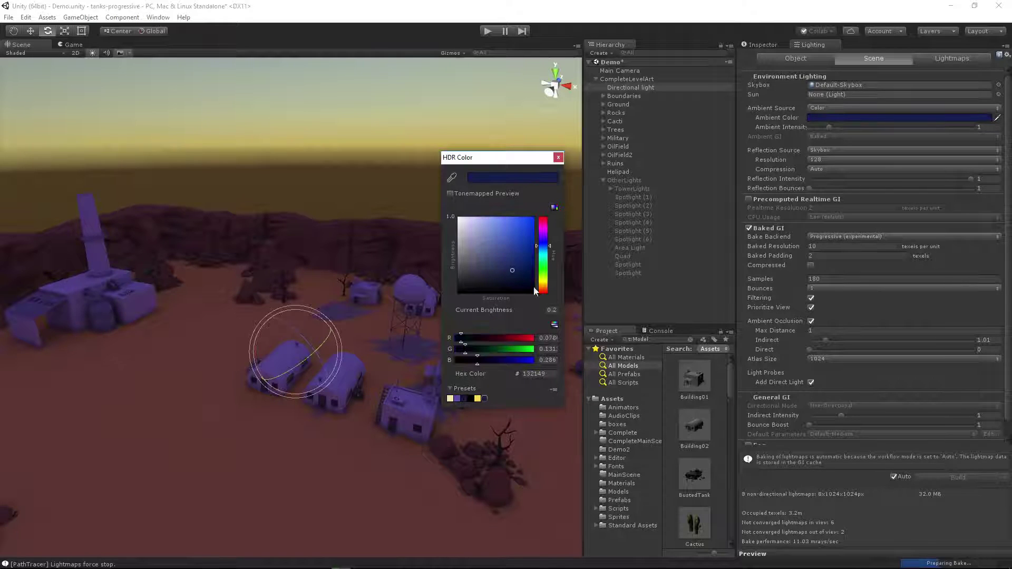
left_click(558, 159)
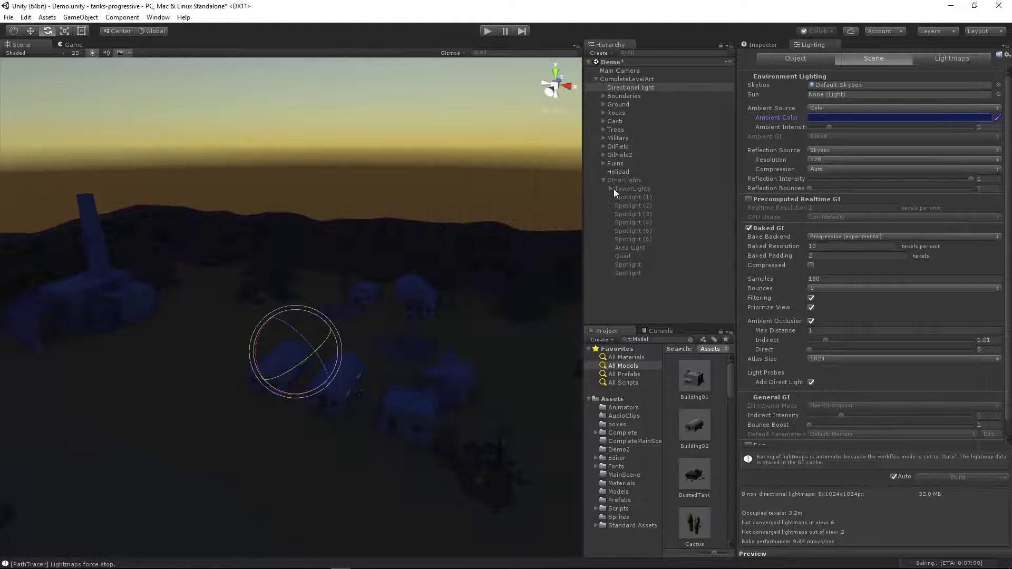
Activate the OtherLights group so its spotlights switch on
key("w")
left_click(624, 180)
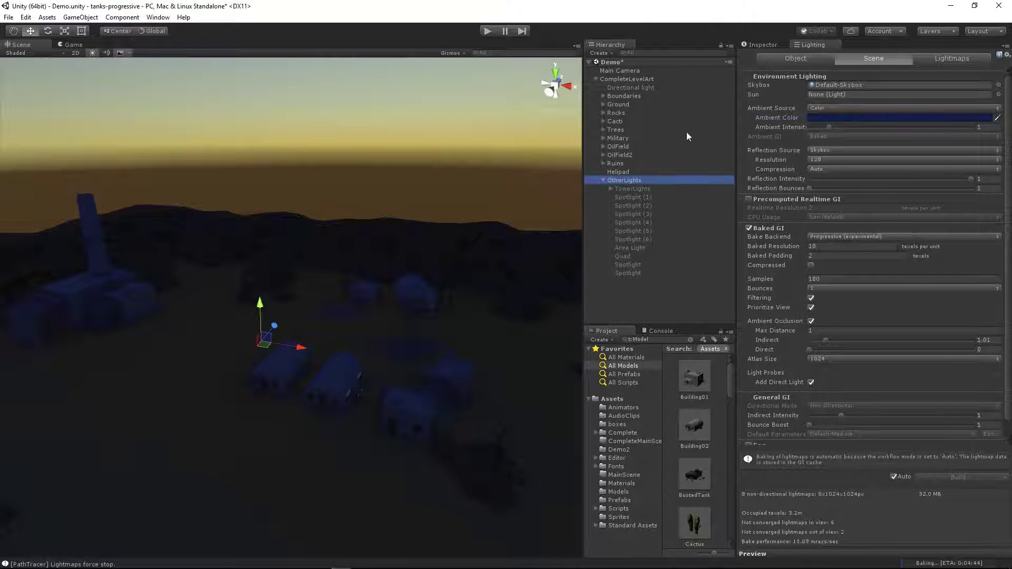
left_click(769, 46)
left_click(758, 54)
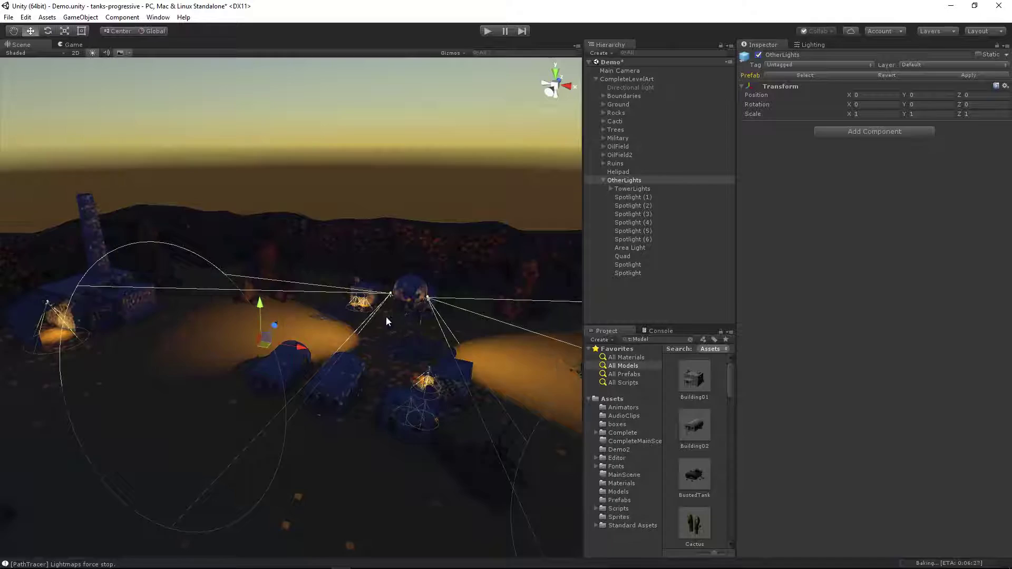
Duplicate TowerLights and rotate the copy, TowerLights (1), to aim it toward the barracks
left_click_drag(386, 322, 439, 323, "alt")
left_click(657, 189)
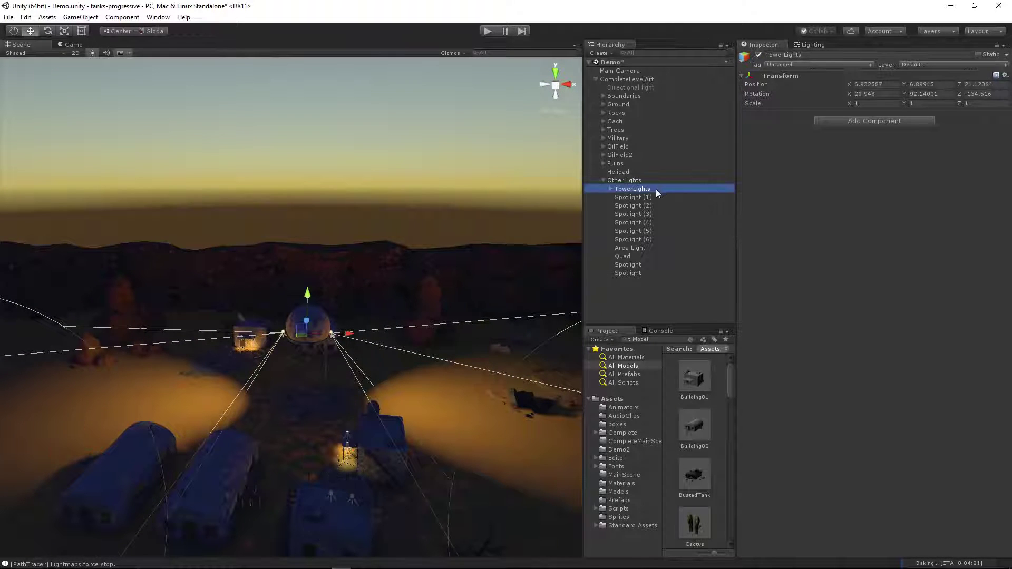
key("ctrl+d")
key("e")
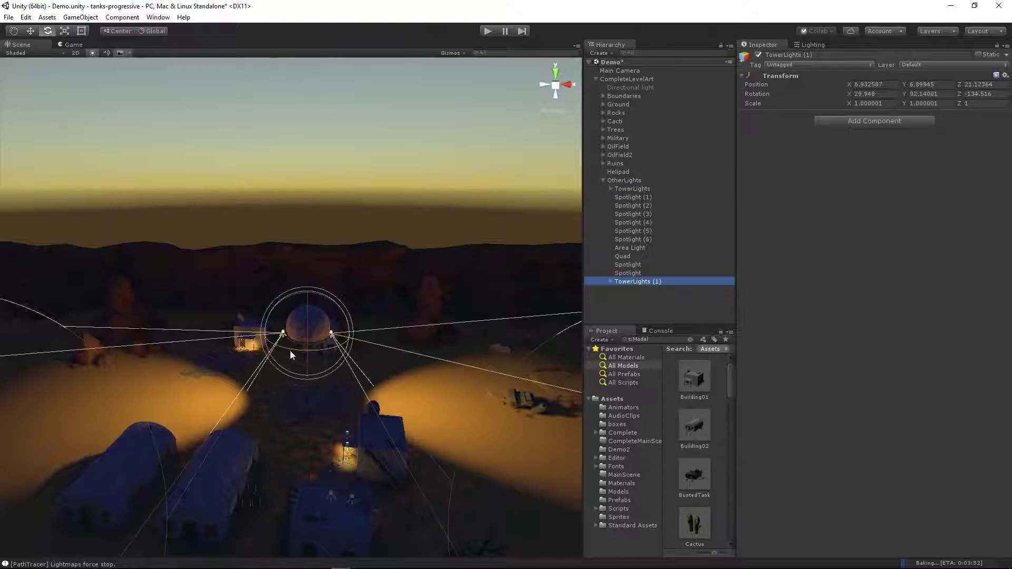
left_click_drag(290, 350, 387, 332)
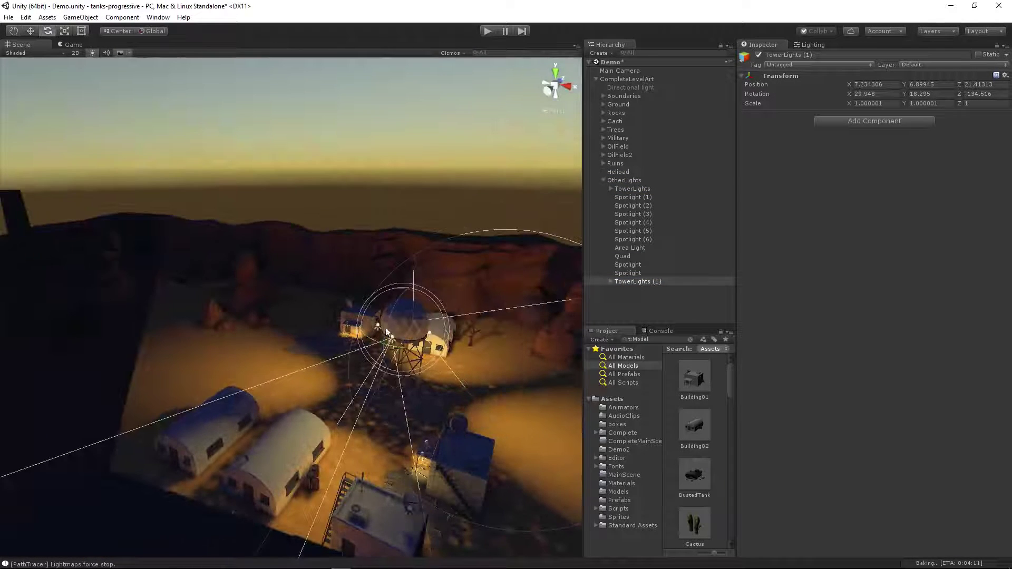
key("w")
scroll(387, 332, "down", 3)
middle_click_drag(391, 327, 179, 338)
Duplicate the Building02 (2) barracks, then move and rotate the copy to the base's left side
left_click(280, 358)
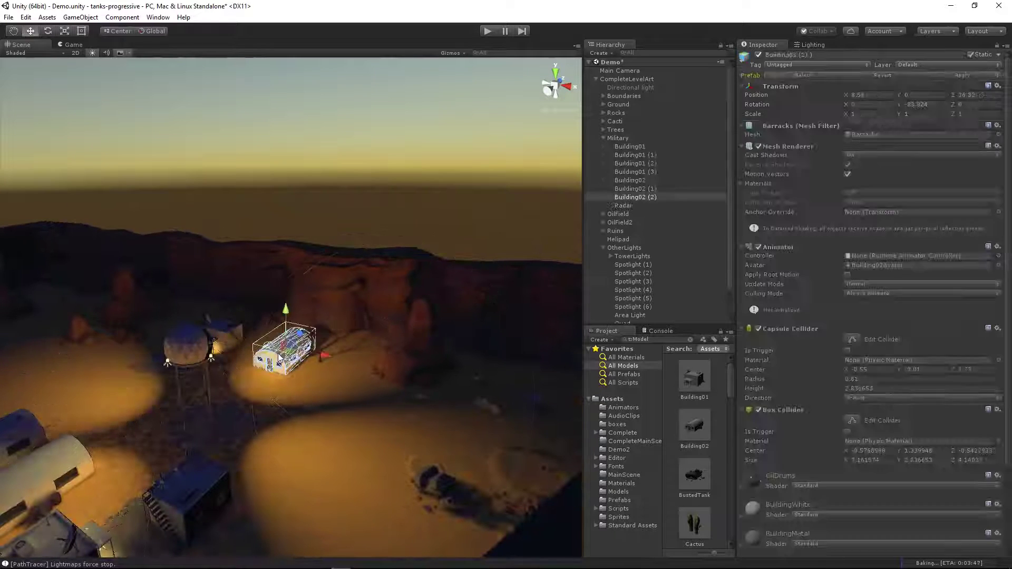
key("ctrl+d")
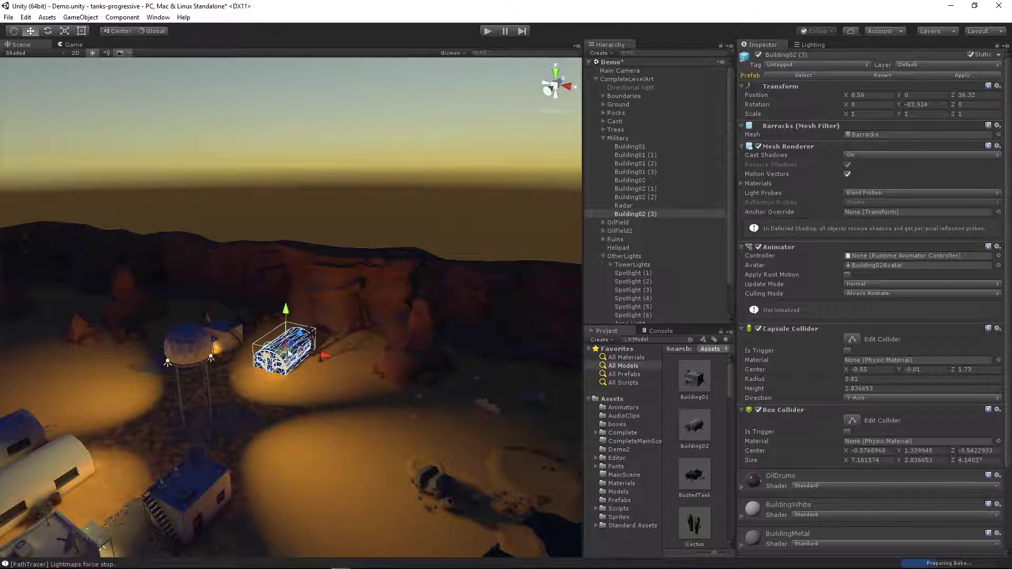
left_click_drag(288, 350, 73, 374)
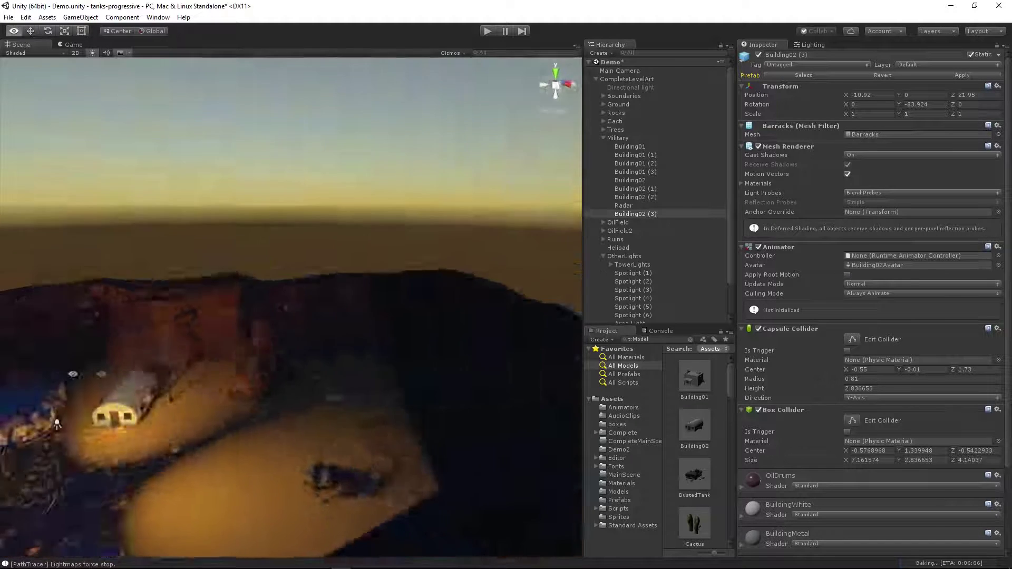
scroll(57, 424, "down", 5)
key("e")
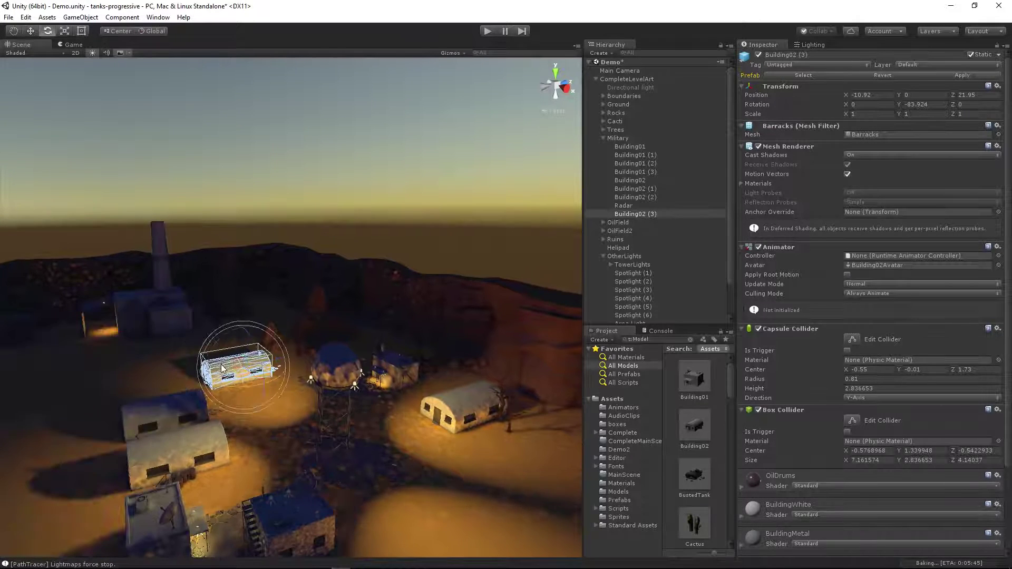
left_click_drag(222, 369, 367, 384)
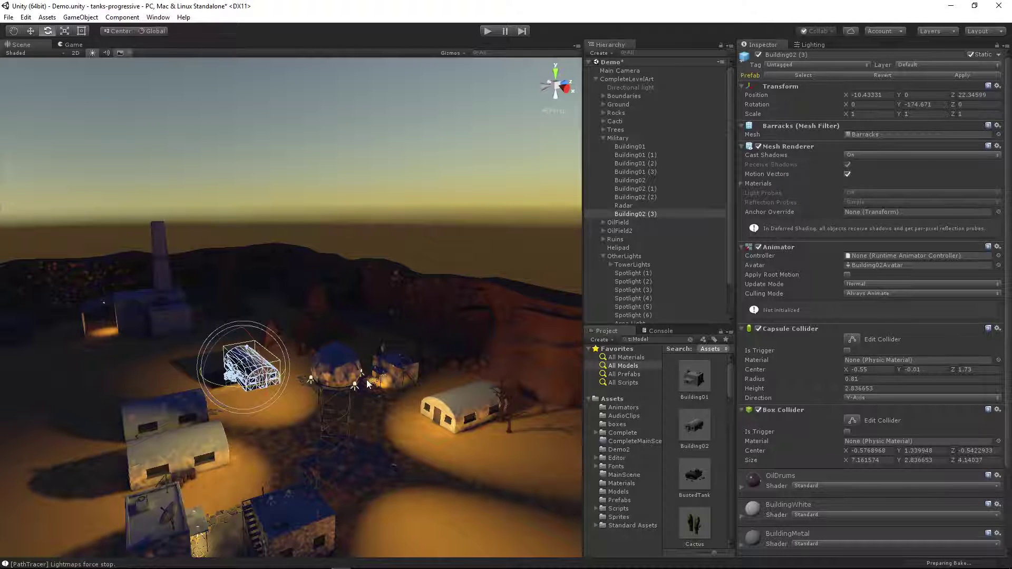
Frame Building02 (3) and orbit the view to reveal the water tower
key("f")
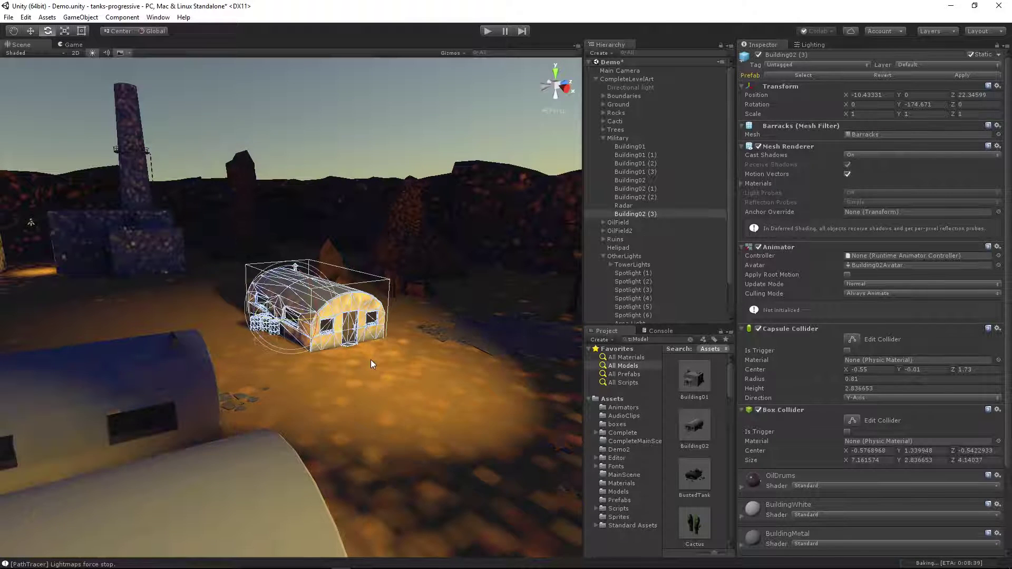
scroll(397, 322, "down", 3)
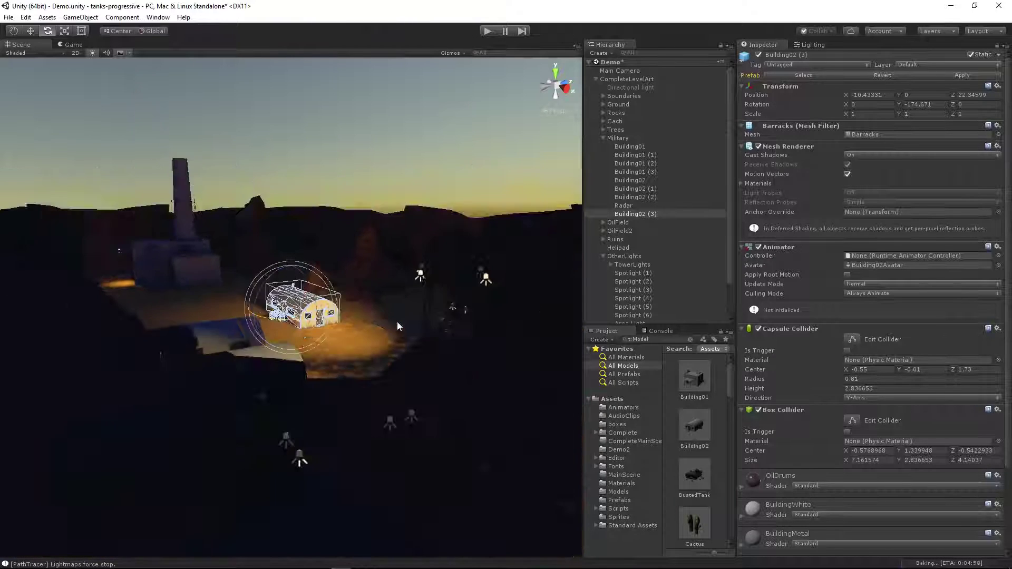
left_click_drag(397, 326, 371, 354, "alt")
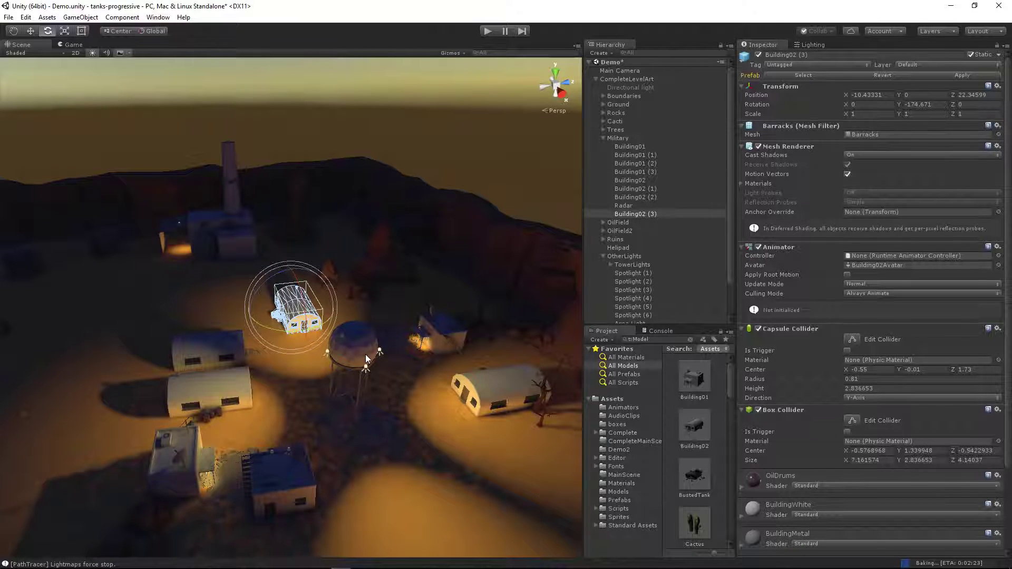
Deactivate the OtherLights spotlights and re-enable the Directional light
left_click(603, 138)
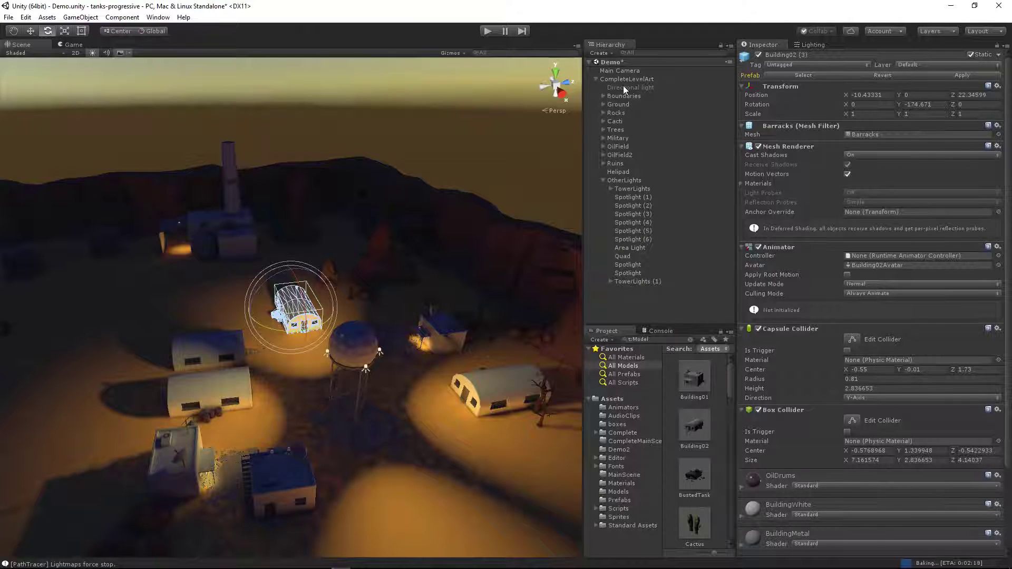
left_click(621, 181)
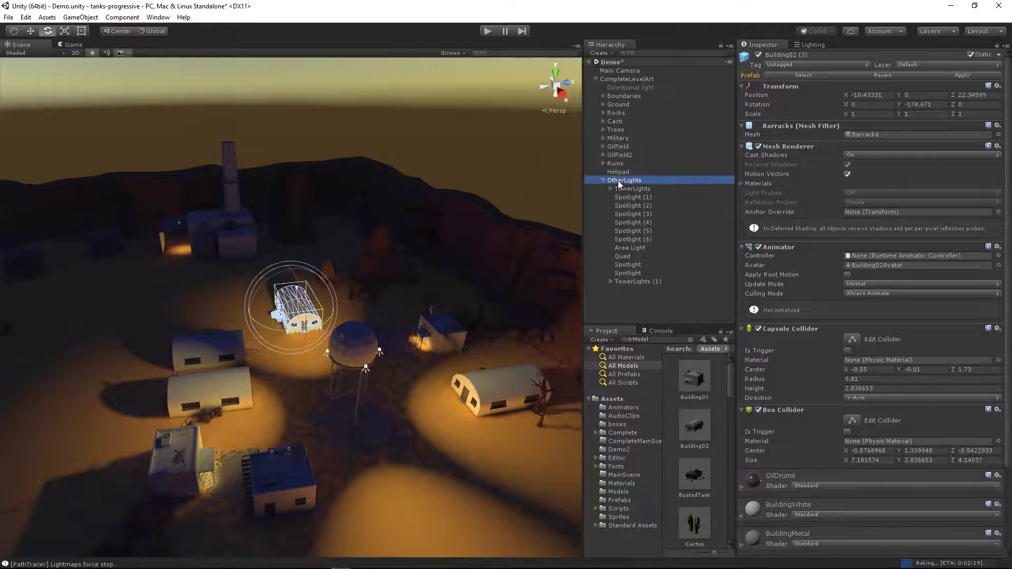
left_click(759, 55)
left_click(676, 86)
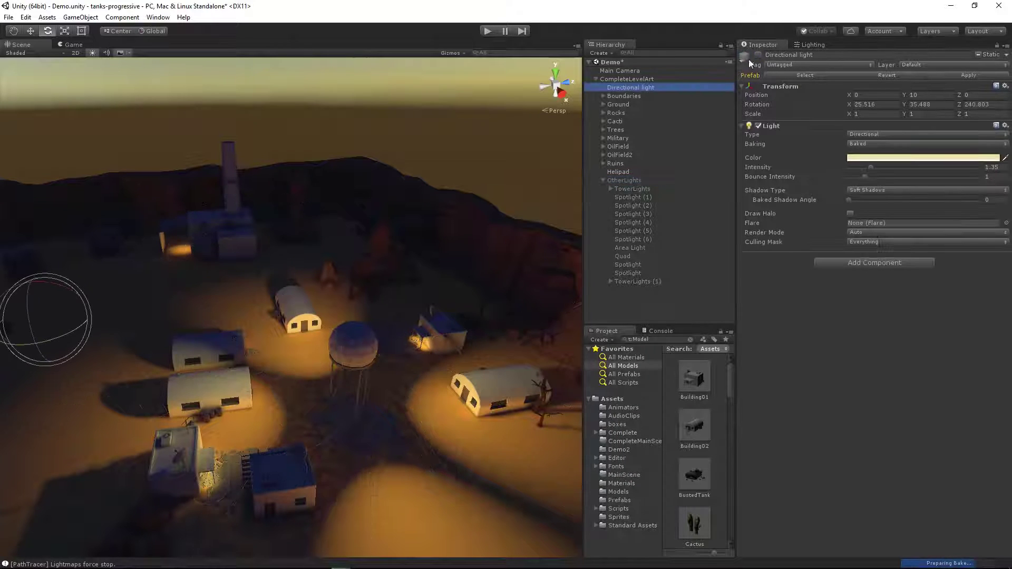
left_click(757, 54)
Set the ambient colour to the purple preset 6050A3 and view the relit scene
left_click(810, 44)
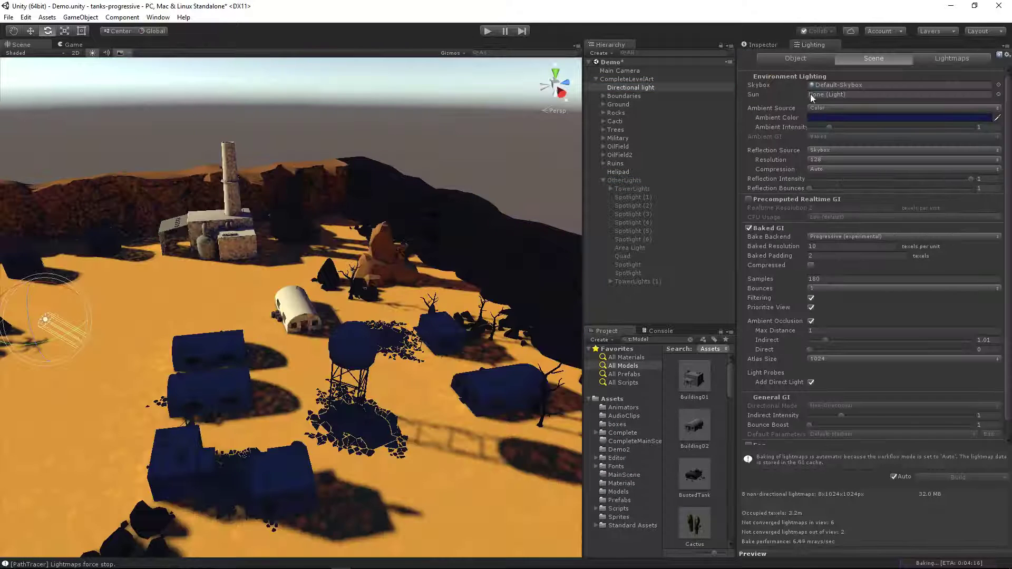
left_click(817, 118)
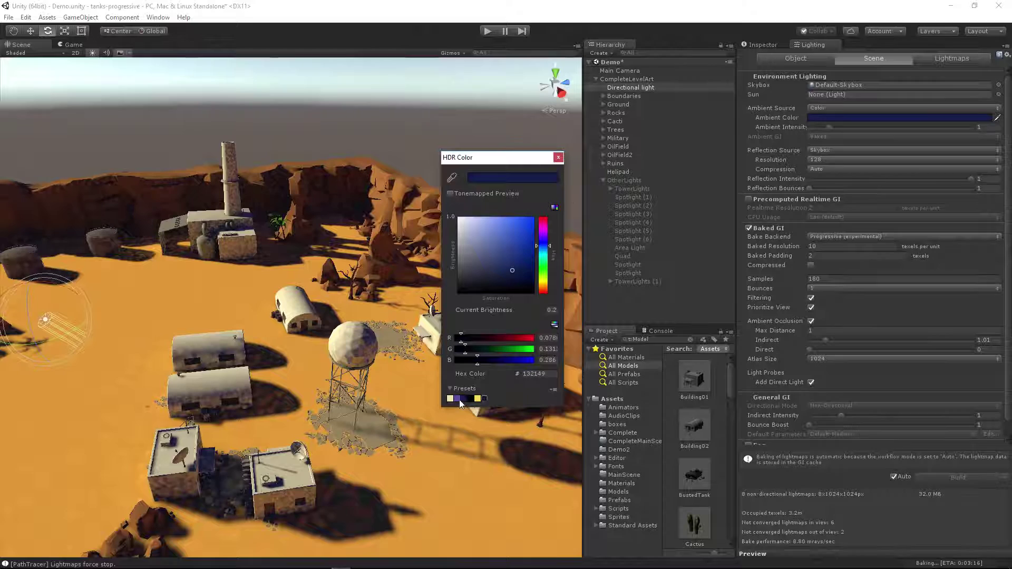
left_click(456, 399)
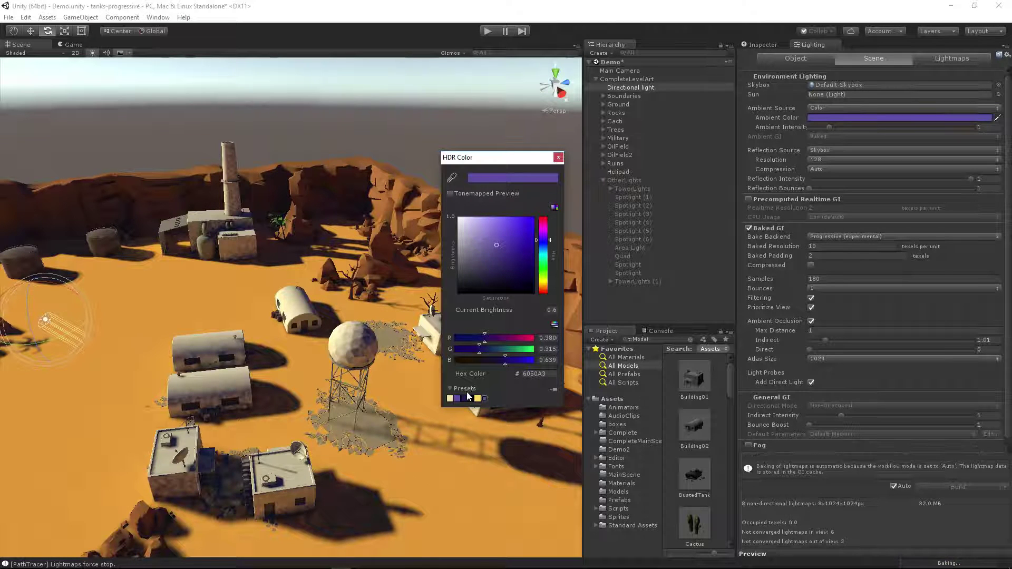
left_click(557, 159)
left_click_drag(500, 179, 530, 343, "alt")
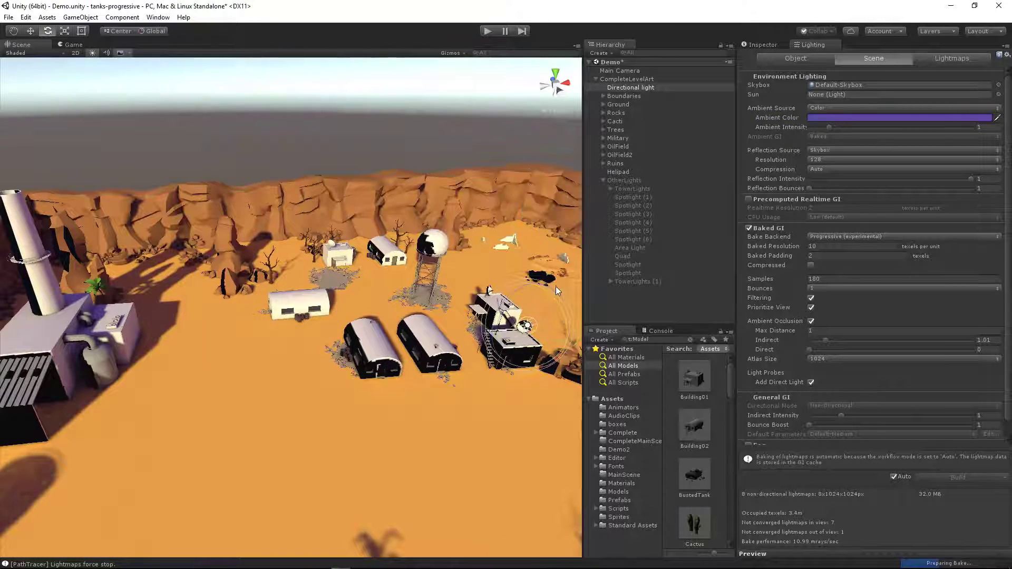
left_click_drag(517, 346, 472, 369, "alt")
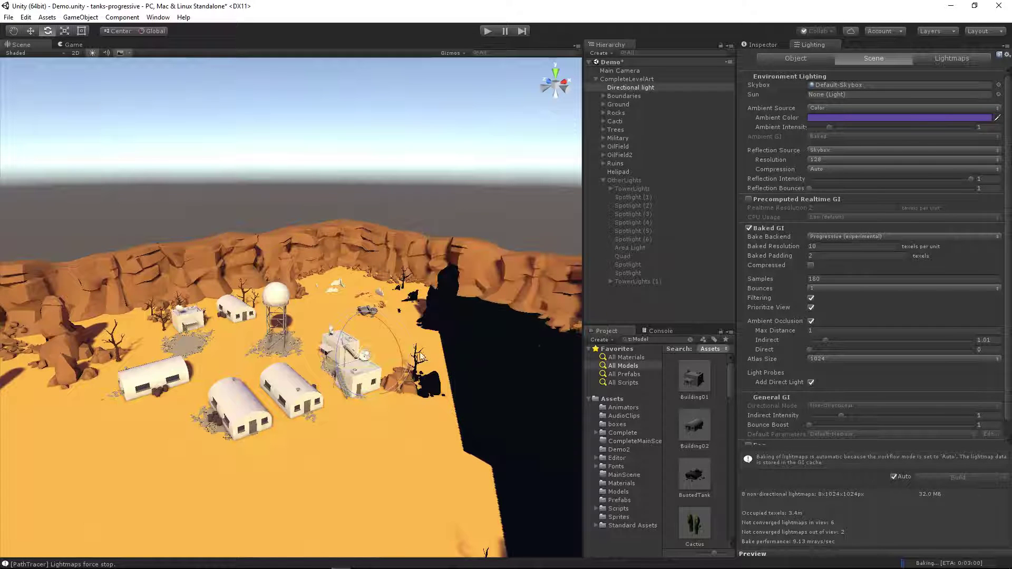
left_click_drag(404, 343, 241, 350, "alt")
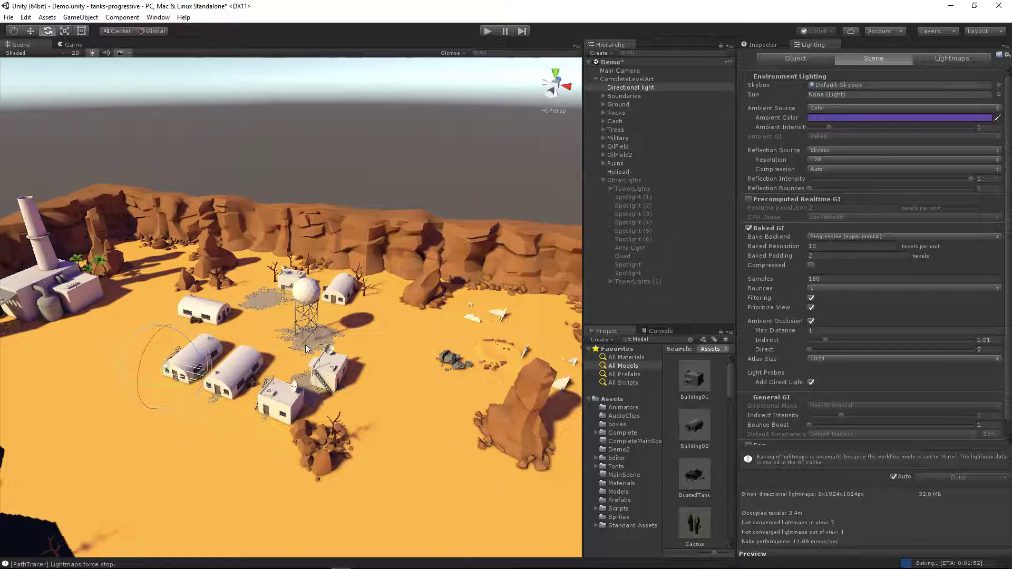
scroll(261, 350, "up", 4)
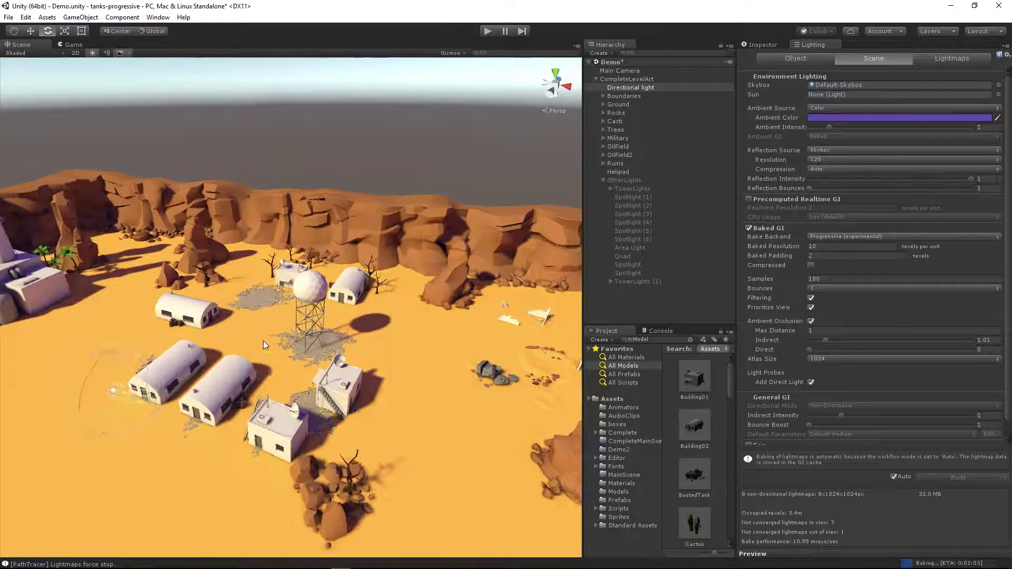
Try several Ambient Occlusion Direct and Indirect strengths, ending with indirect near 0.96 and direct at 0
scroll(264, 341, "up", 2)
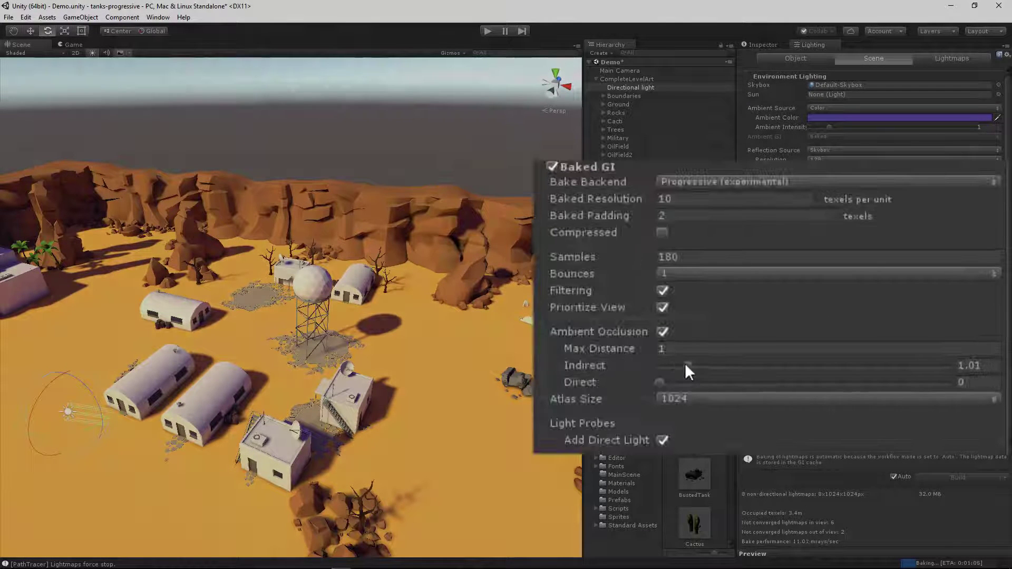
left_click_drag(660, 382, 887, 340)
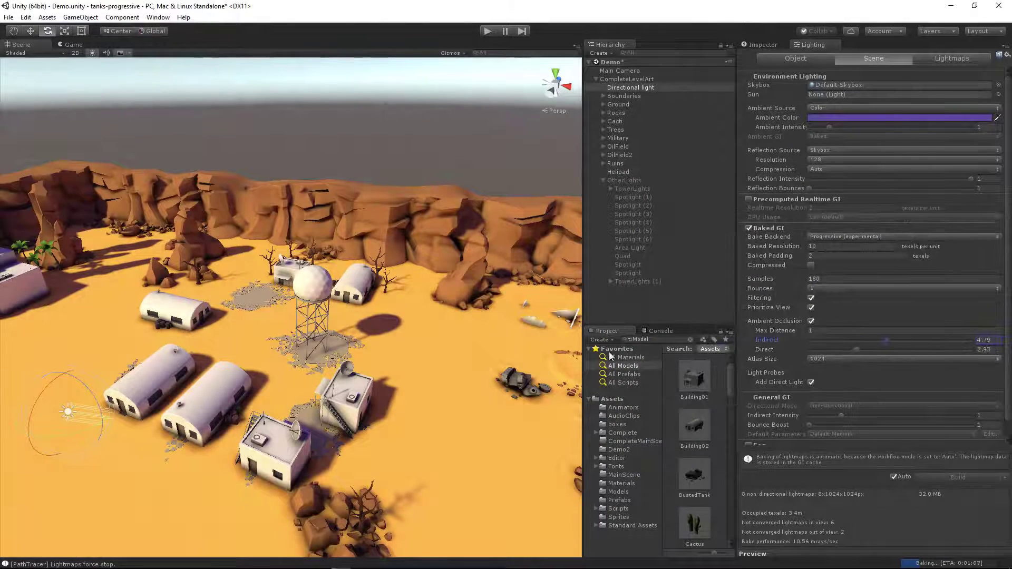
left_click_drag(401, 338, 337, 344, "alt")
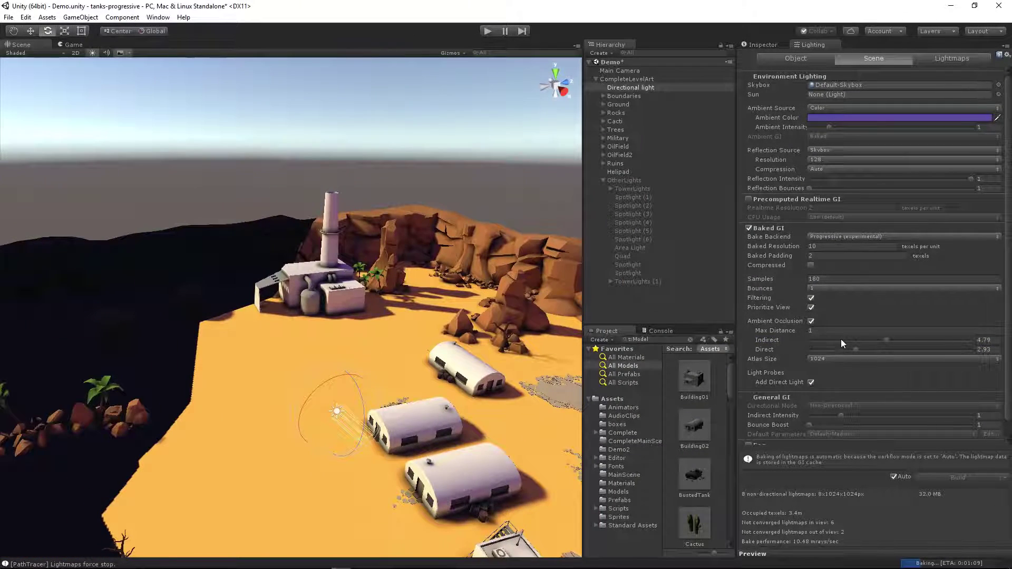
left_click_drag(849, 340, 955, 351)
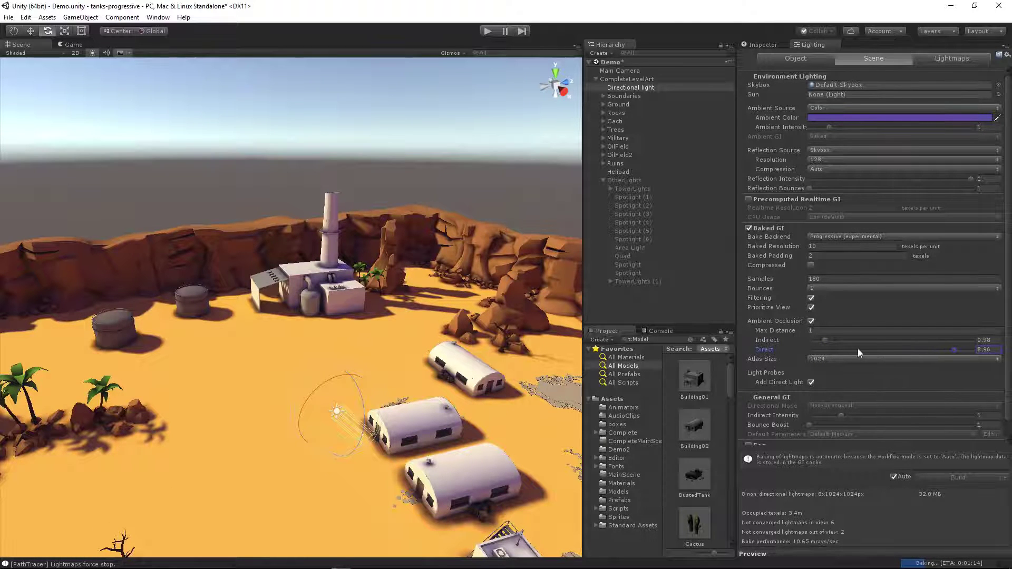
left_click_drag(859, 350, 771, 349)
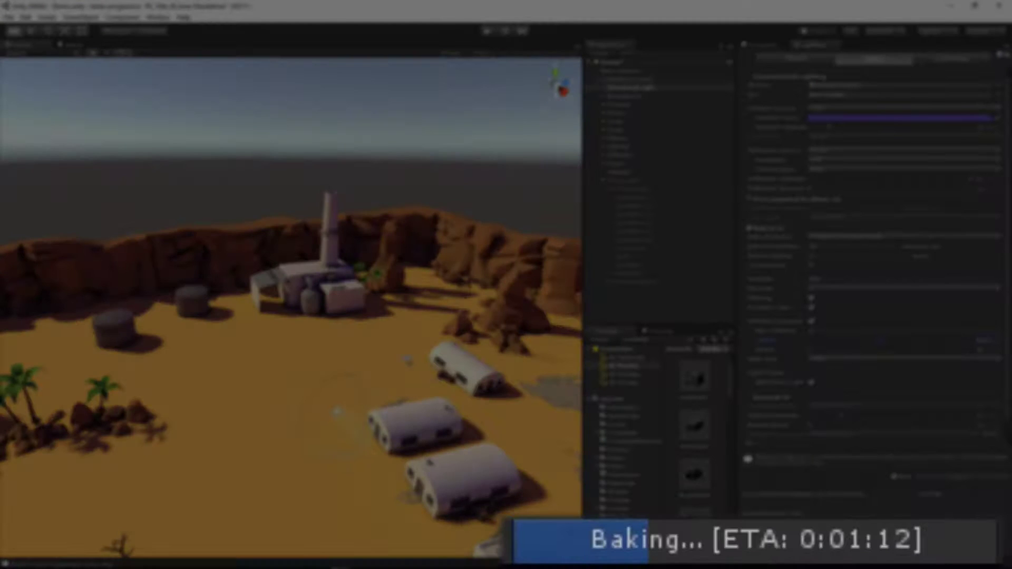
Fly the Scene view over the desert base and swing up to the water tower
right_click_drag(291, 305, 290, 306)
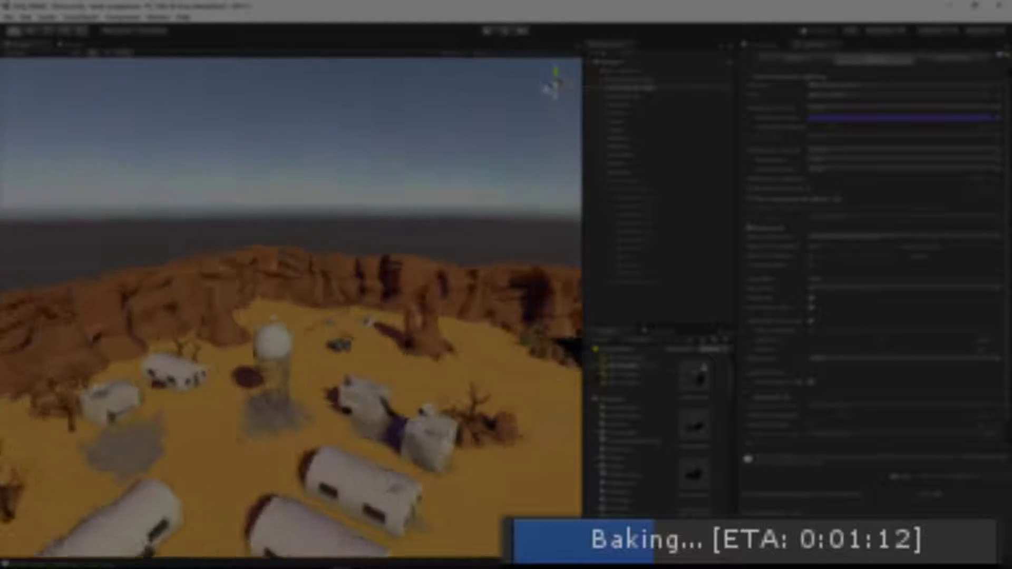
right_click_drag(472, 380, 444, 355)
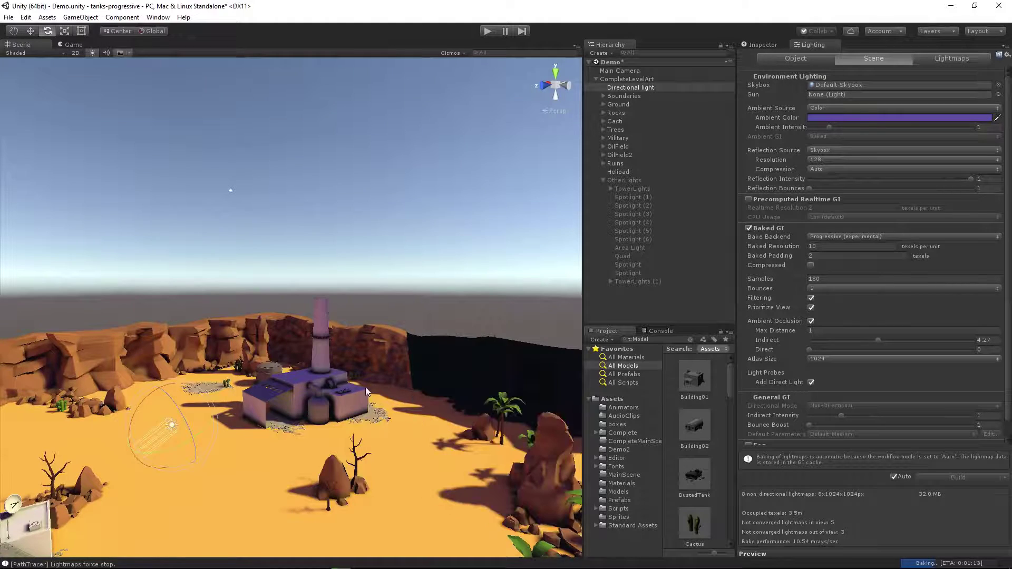
right_click_drag(301, 407, 327, 356)
Set the Radar water tower's Scale In Lightmap to 8, then deselect it
left_click(327, 357)
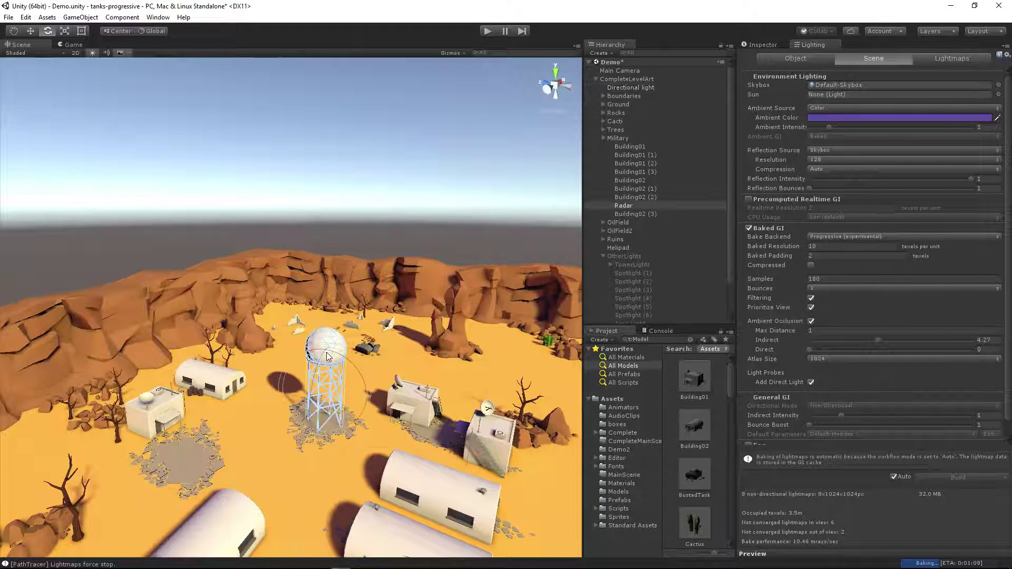
scroll(327, 357, "up", 3)
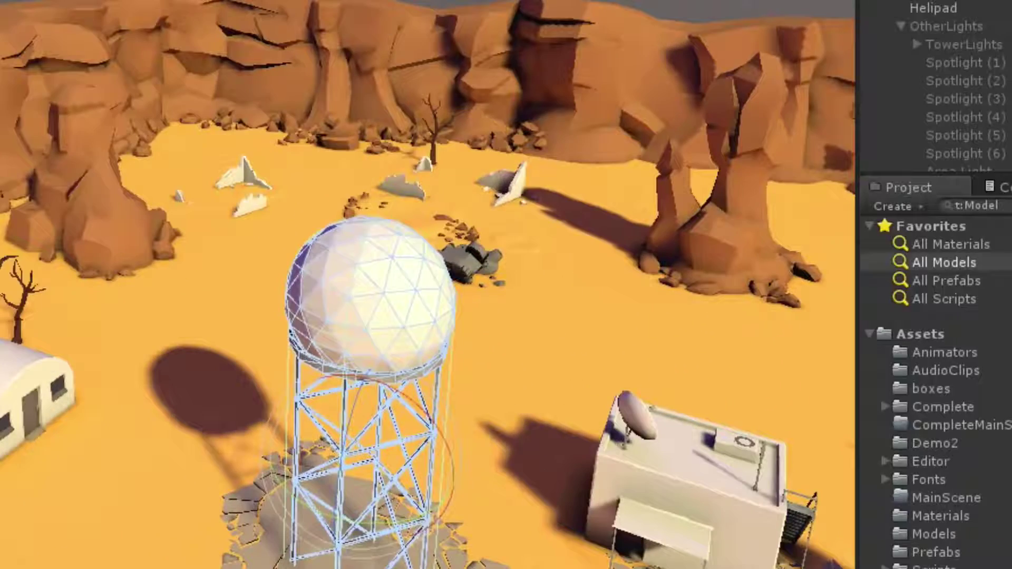
left_click(544, 278)
left_click(384, 312)
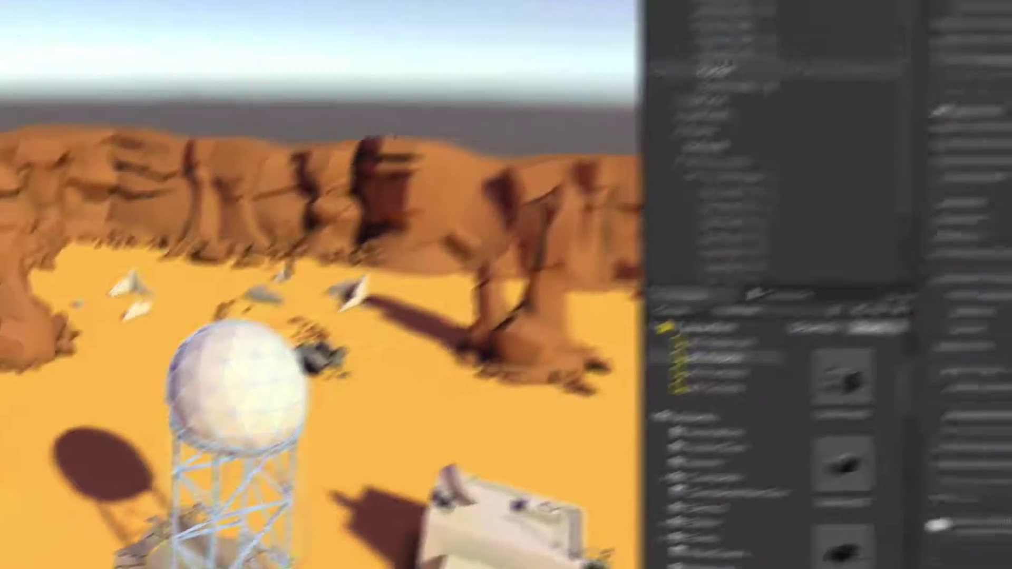
left_click(695, 31)
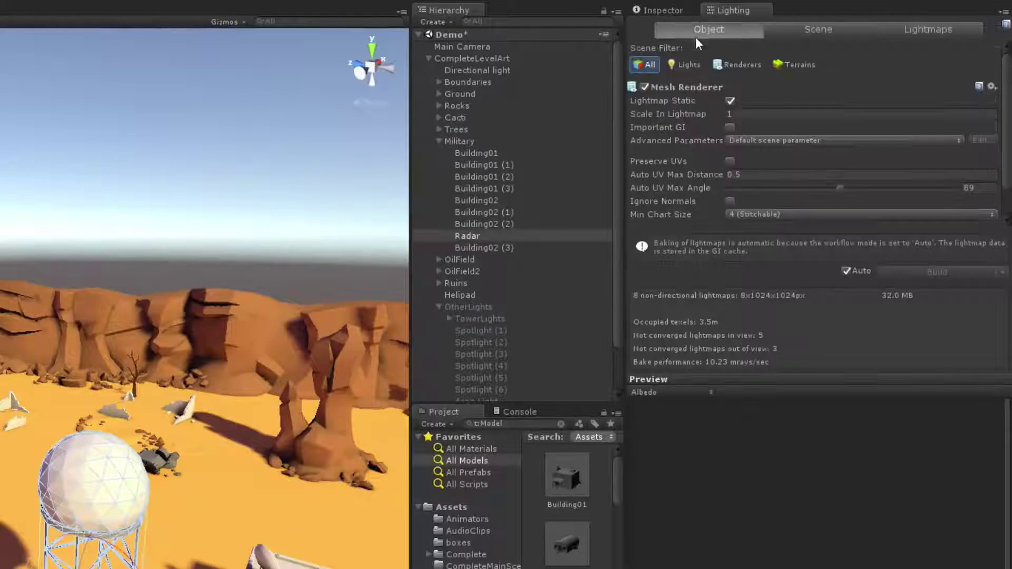
left_click(741, 114)
type("8")
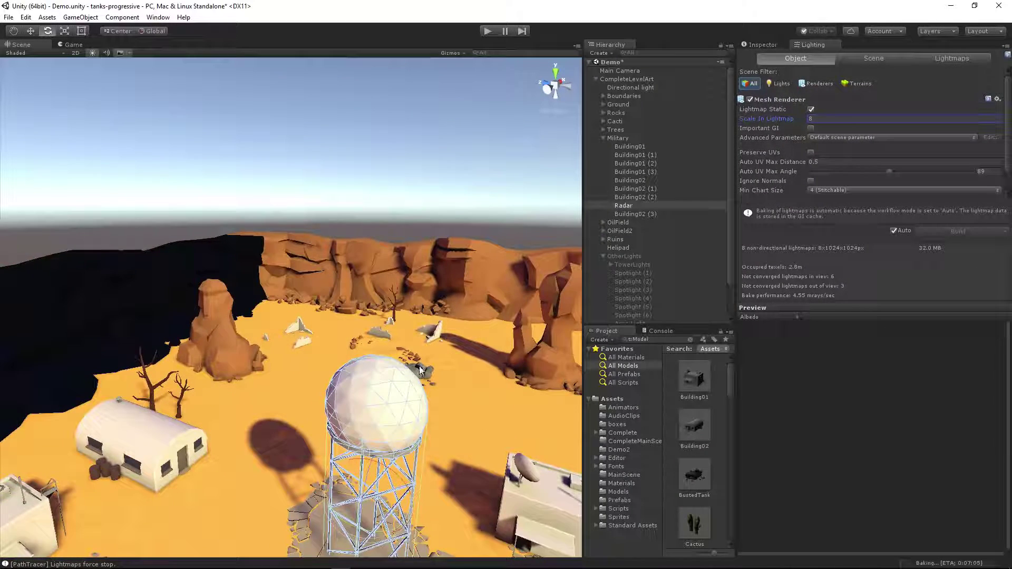
scroll(422, 375, "down", 10)
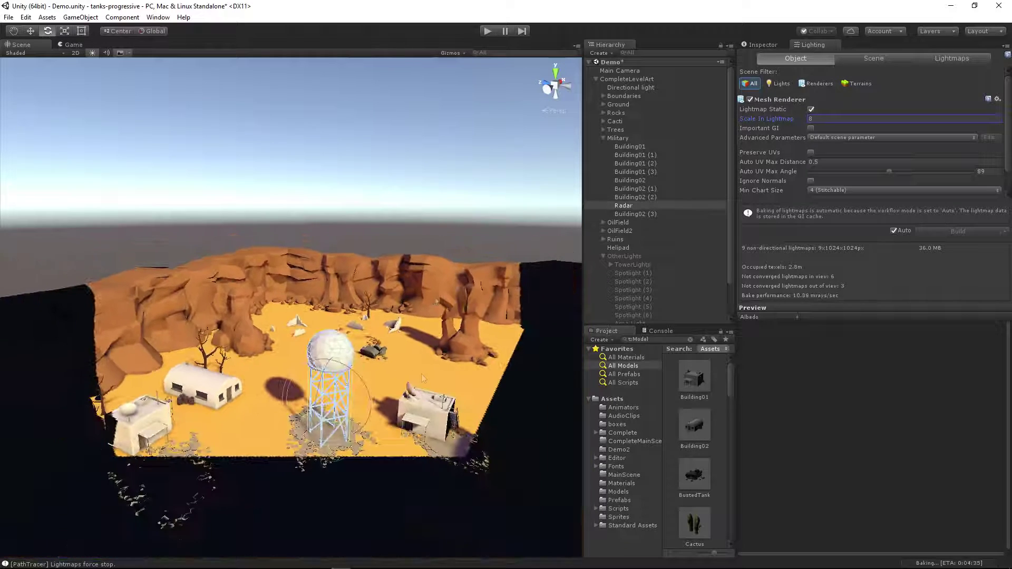
left_click(425, 198)
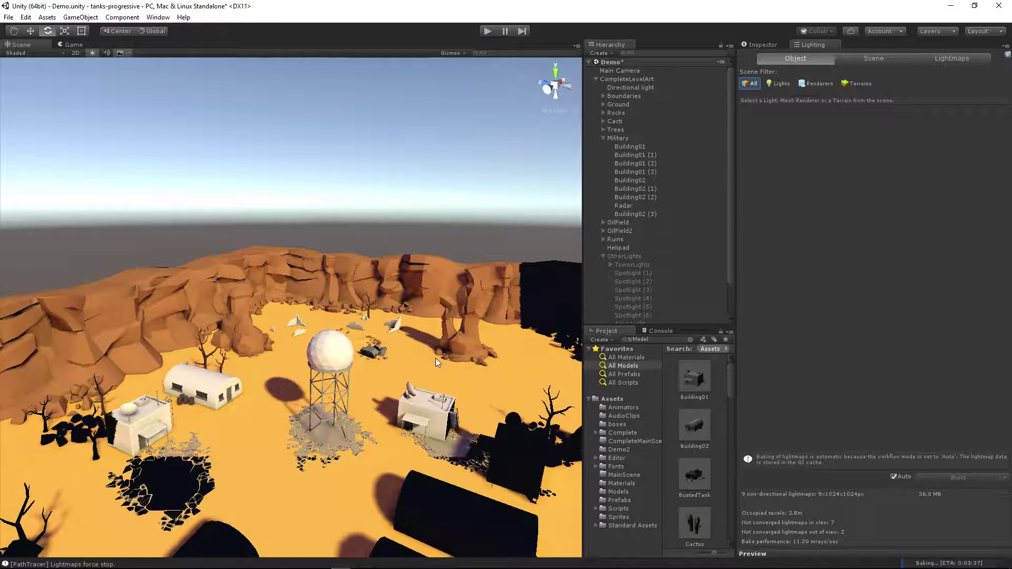
right_click_drag(435, 359, 469, 390)
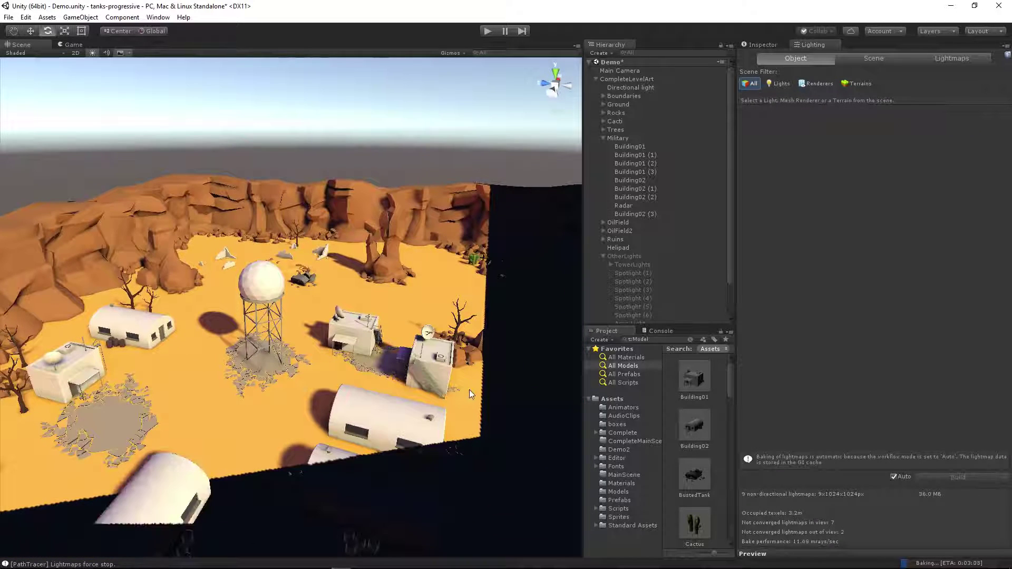
Force Stop the running lightmap bake, keeping the lightmaps baked so far
scroll(470, 390, "down", 10)
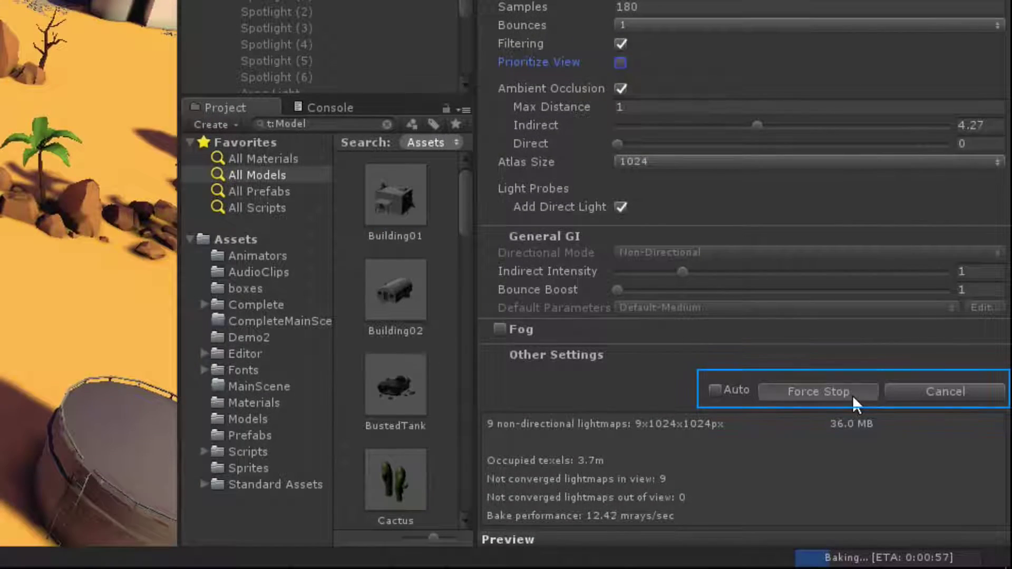
left_click(853, 395)
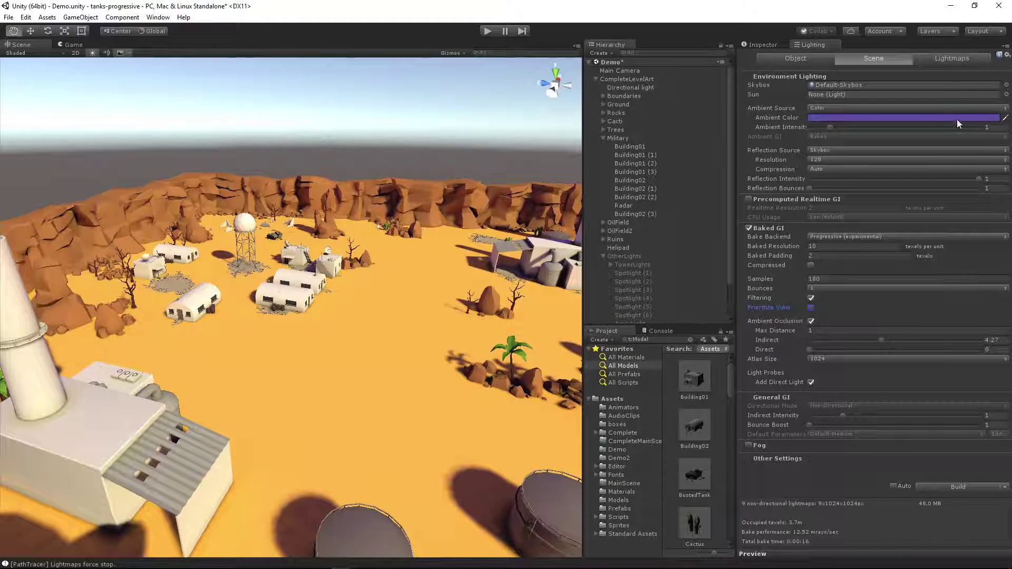
Scroll through the baked lightmap previews, then rebuild the lightmaps from the Scene lighting settings (nine 1024×1024, 36 MB)
left_click(942, 57)
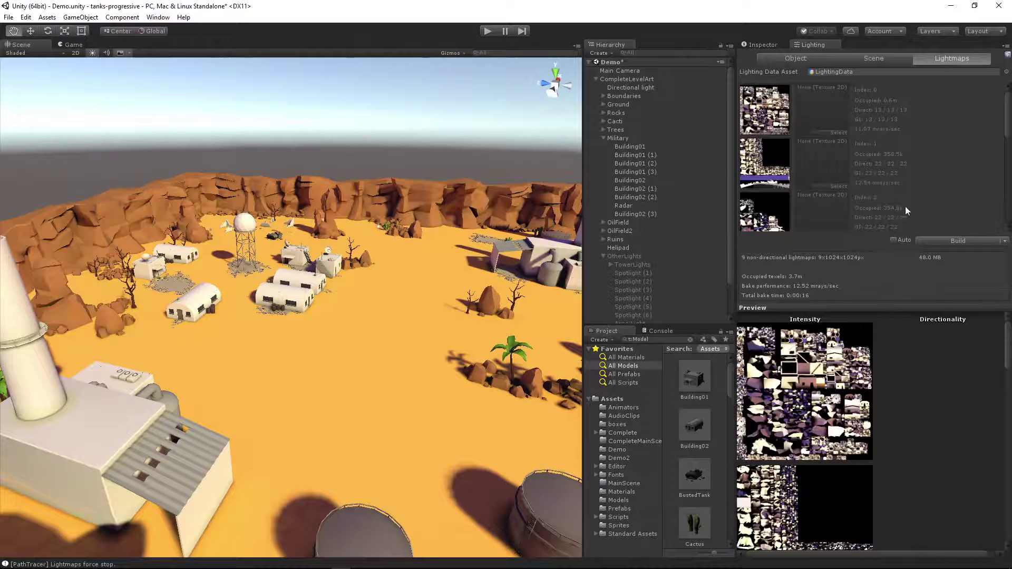
left_click_drag(1008, 120, 1008, 95)
mouse_move(1007, 344)
left_mouse_down()
mouse_move(1009, 451)
mouse_move(1007, 343)
left_mouse_up()
left_click(858, 57)
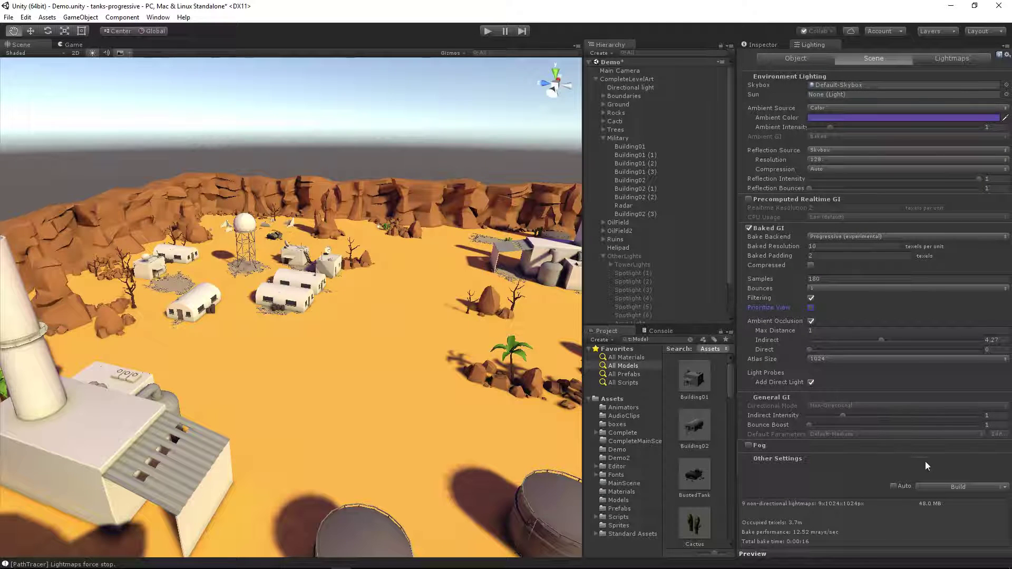
left_click(962, 487)
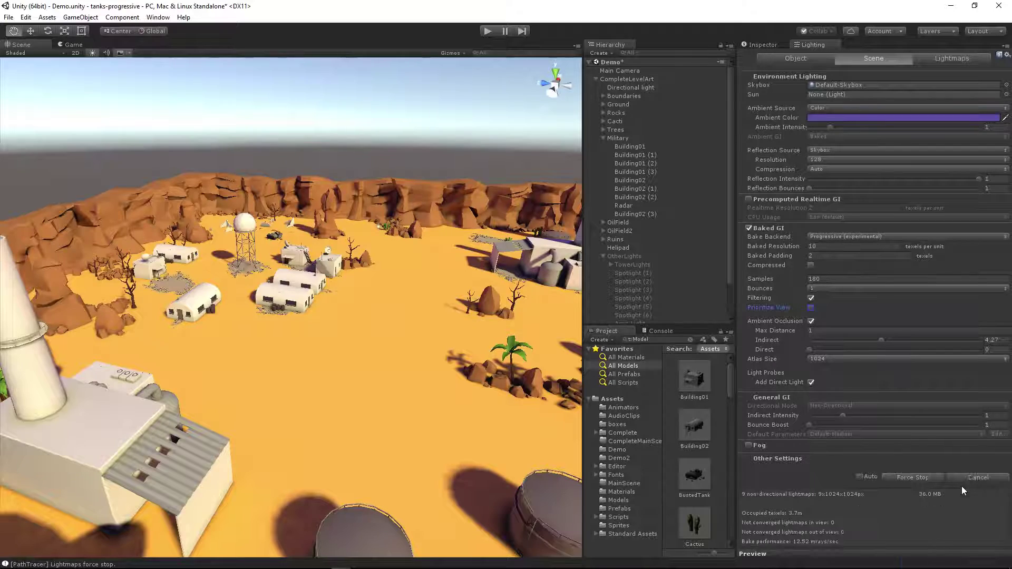